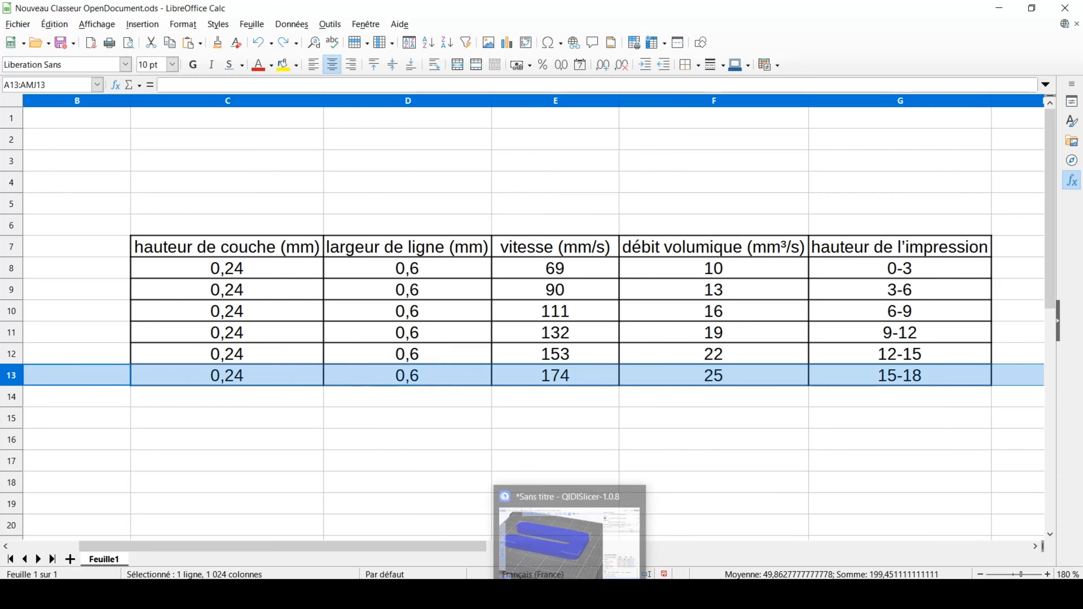
Switch to QIDISlicer and add a height range modifier to the "Test débit volumique v1" object
{"action": "left_click", "coordinate": [572, 589]}
{"action": "scroll", "coordinate": [657, 487], "scroll_direction": "down", "scroll_amount": 5}
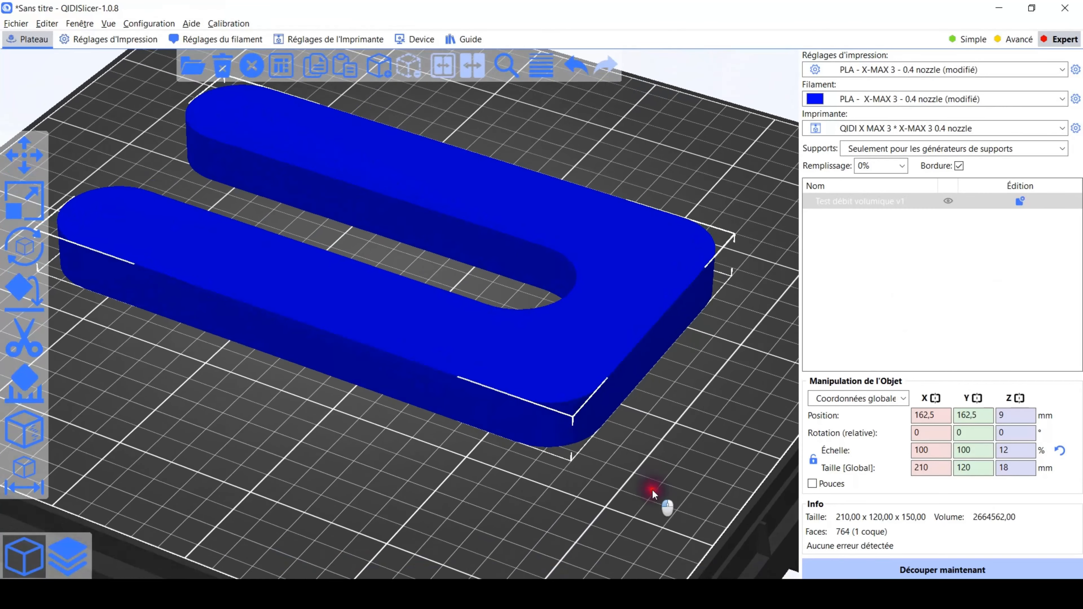
{"action": "scroll", "coordinate": [595, 373], "scroll_direction": "up", "scroll_amount": 5}
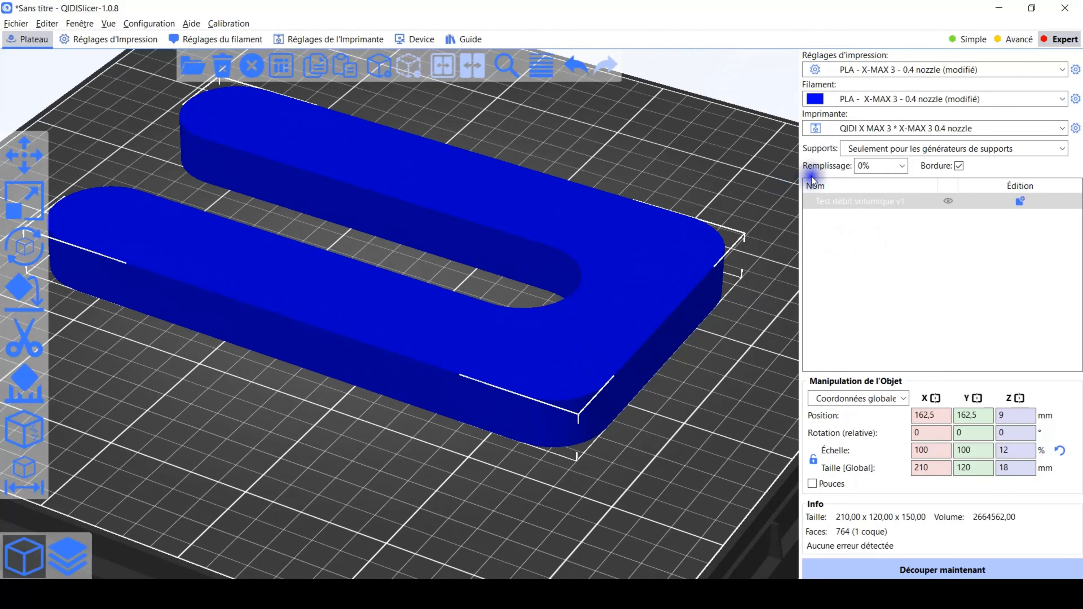
{"action": "left_click", "coordinate": [859, 201]}
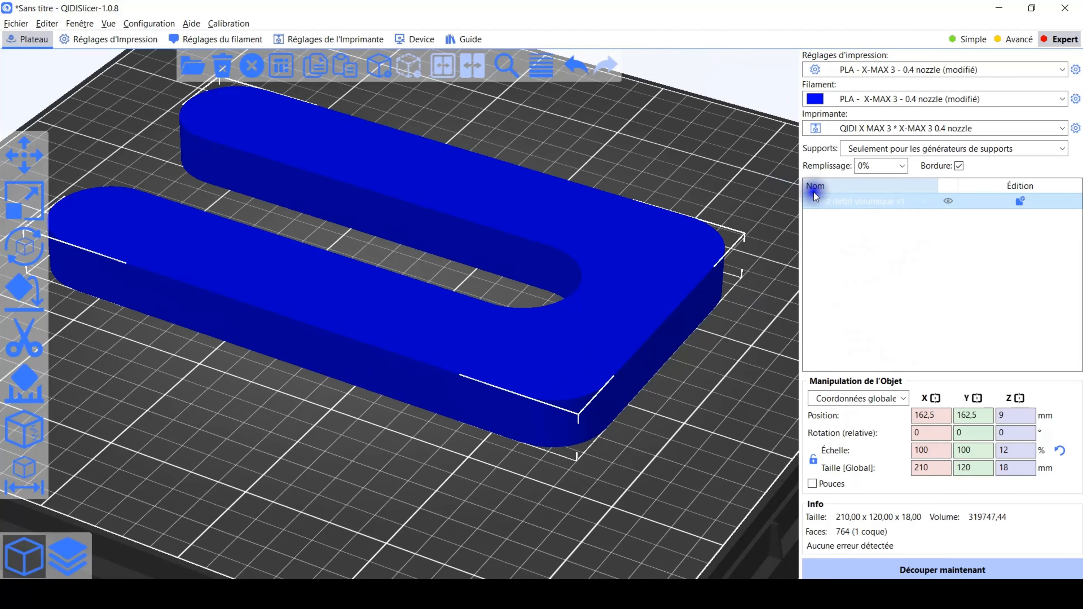
{"action": "right_click", "coordinate": [856, 204]}
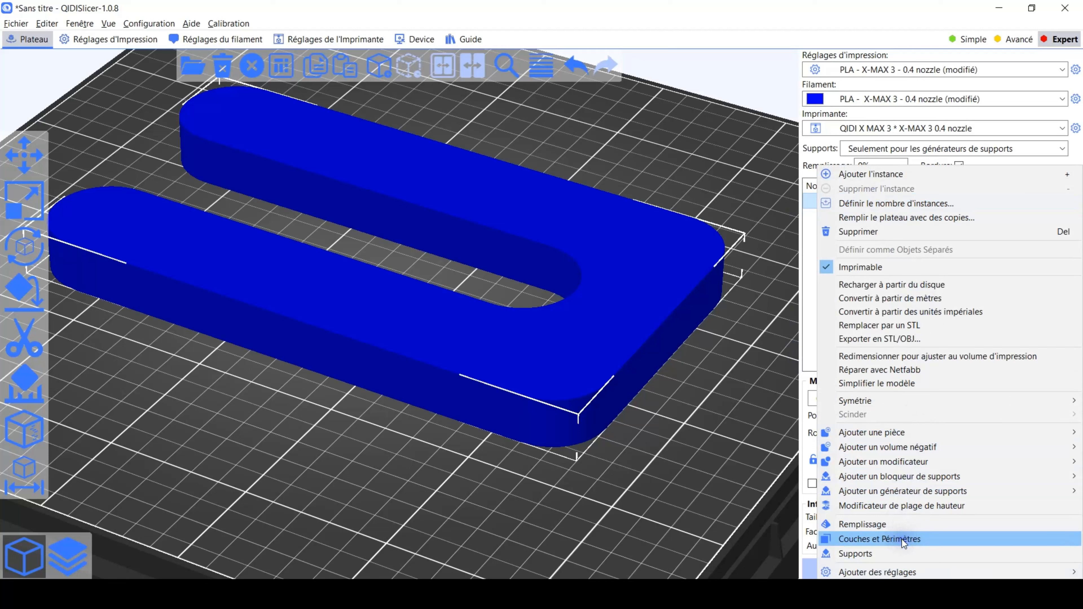
{"action": "left_click", "coordinate": [913, 506]}
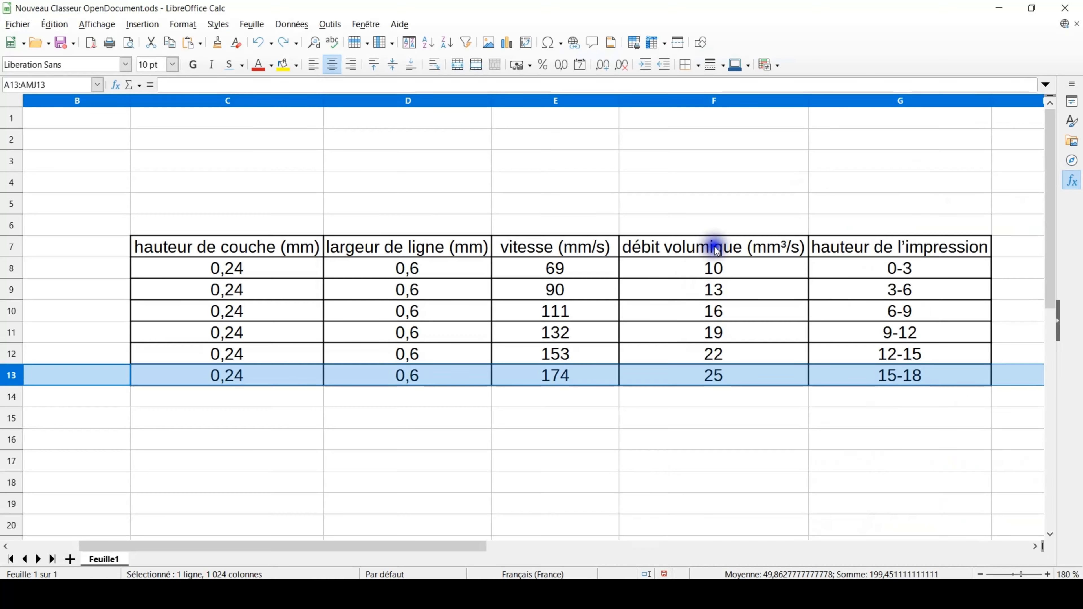
Switch to the LibreOffice Calc table and go through the volumetric flow values in cells F8 to F13
{"action": "left_click", "coordinate": [716, 269]}
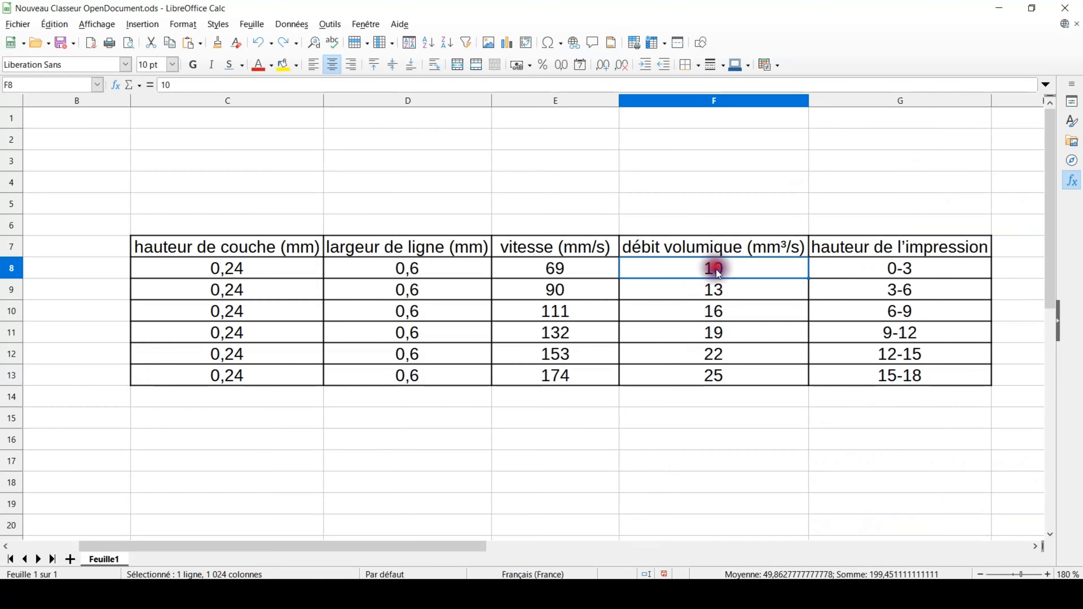
{"action": "left_click", "coordinate": [718, 287]}
{"action": "left_click", "coordinate": [720, 314]}
{"action": "left_click", "coordinate": [718, 330]}
{"action": "left_click", "coordinate": [720, 352]}
{"action": "left_click", "coordinate": [716, 373]}
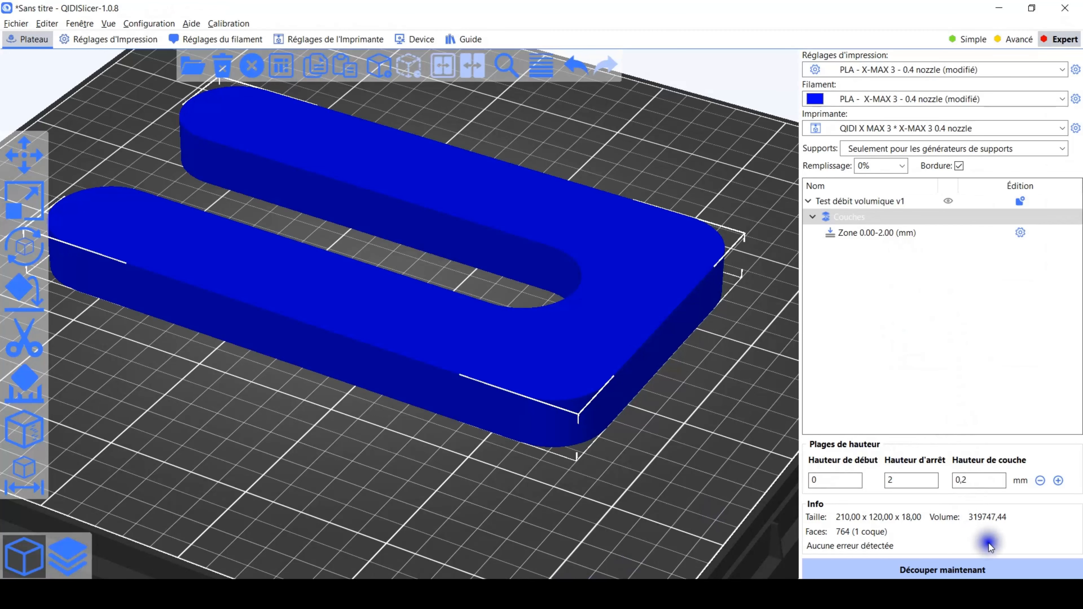
Back in QIDISlicer, add five more height ranges to the object after the 0–2 mm one
{"action": "left_click", "coordinate": [1059, 480]}
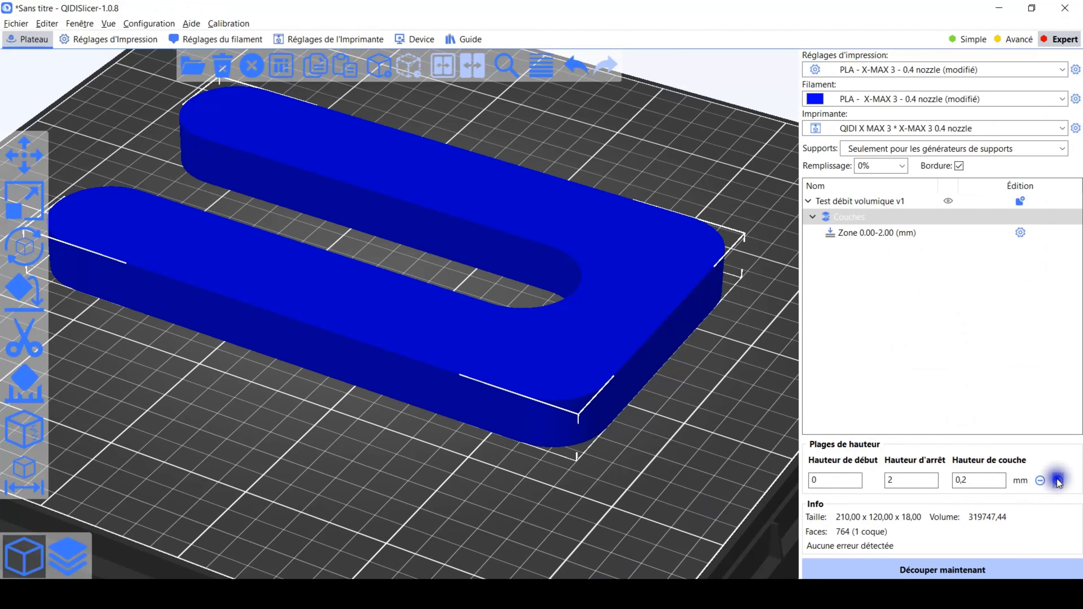
{"action": "left_click", "coordinate": [1058, 481]}
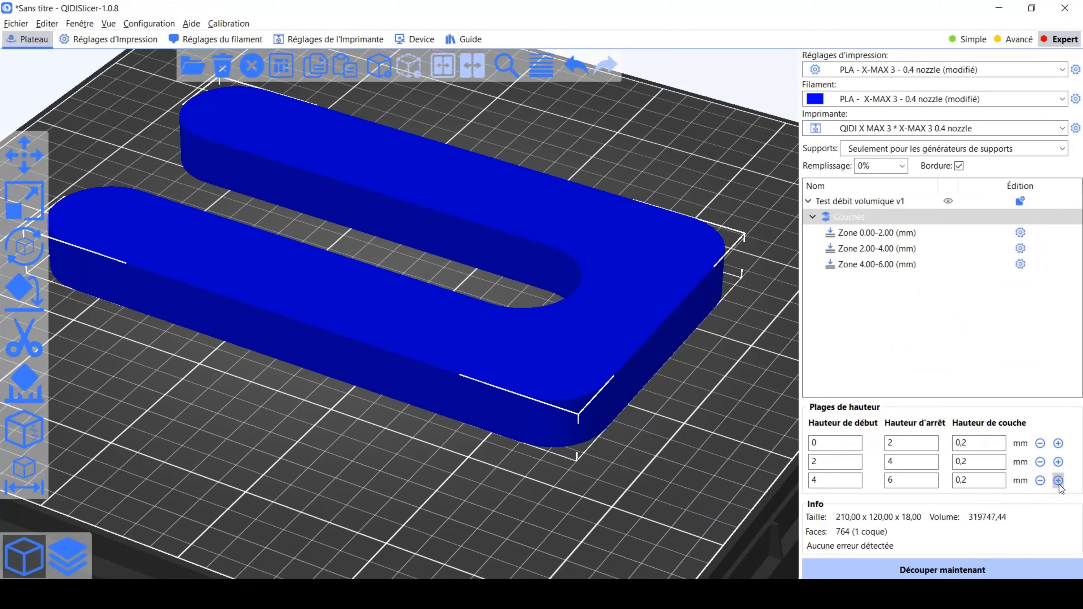
{"action": "left_click", "coordinate": [1059, 481]}
{"action": "left_click", "coordinate": [1059, 481]}
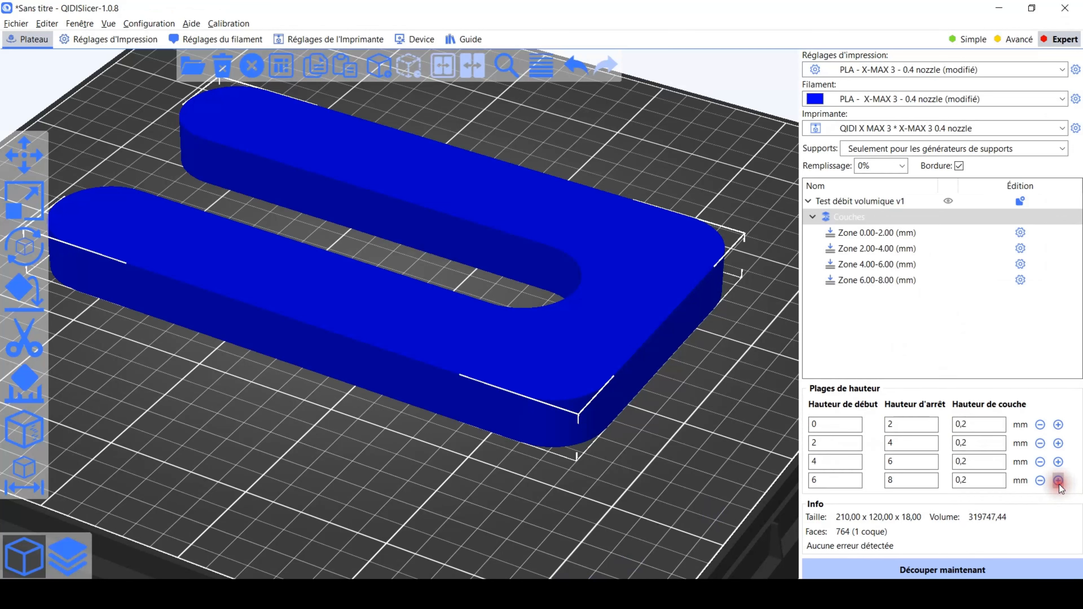
{"action": "left_click", "coordinate": [1059, 481]}
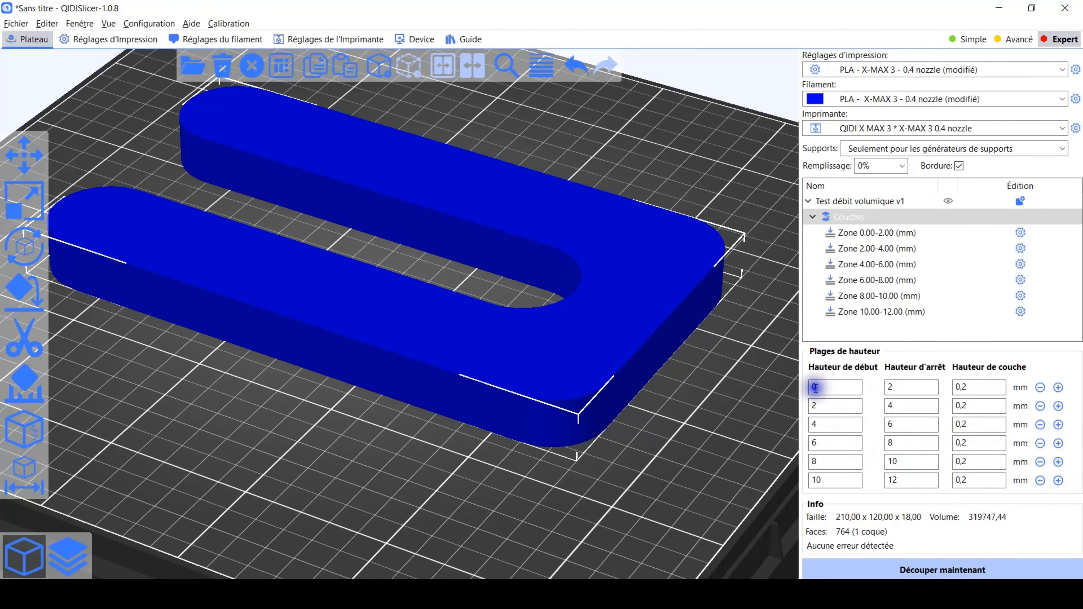
Check the Calc table, then set the first height range to stop at 3 mm with a 0,24 mm layer height
{"action": "key", "text": "alt+Tab"}
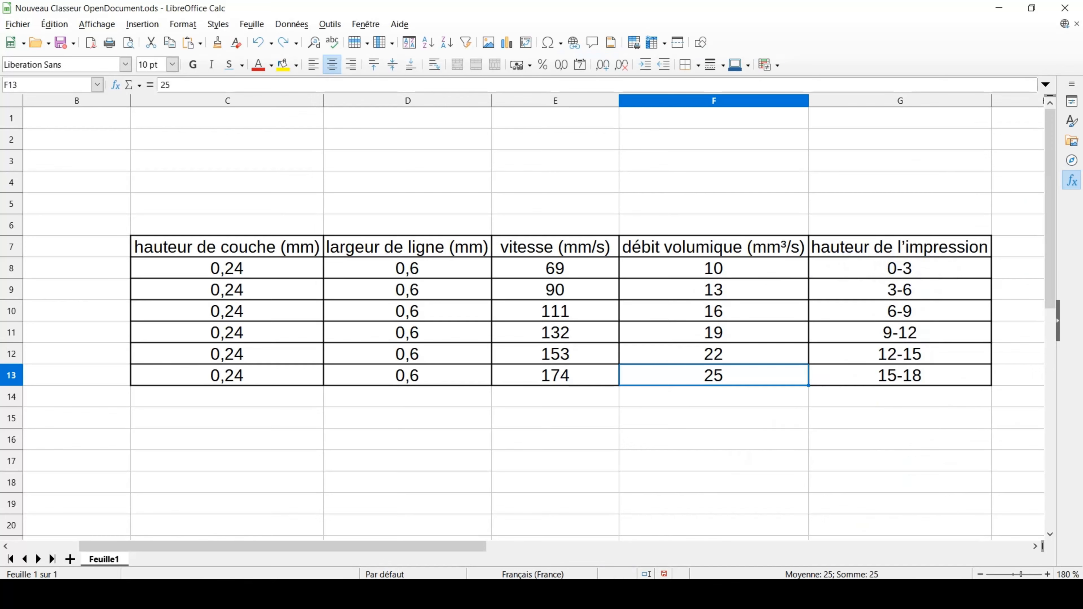
{"action": "key", "text": "alt+Tab"}
{"action": "double_click", "coordinate": [900, 388]}
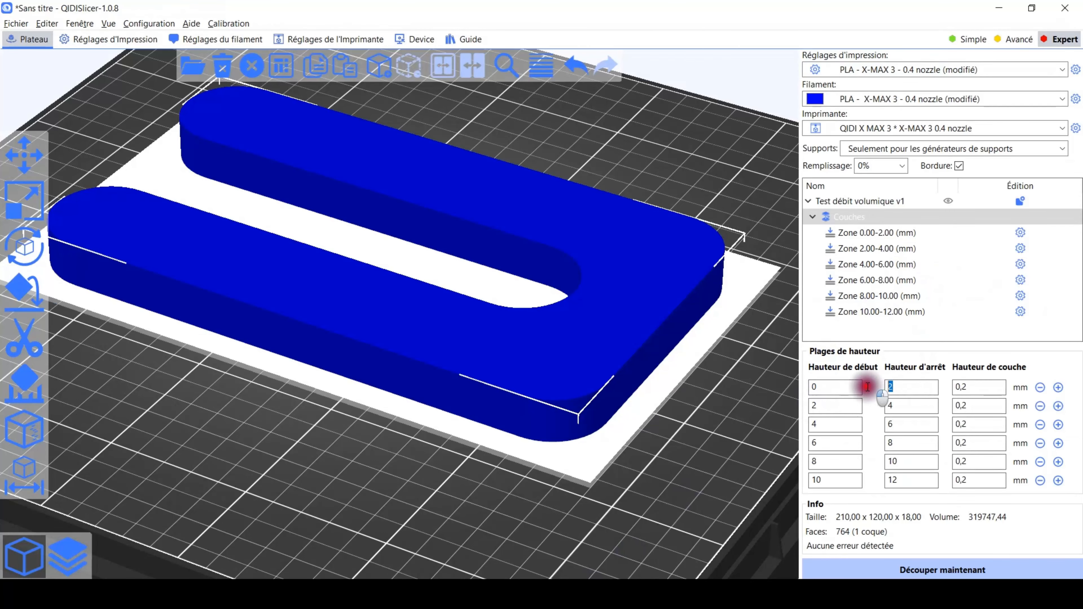
{"action": "type", "text": "3"}
{"action": "left_click", "coordinate": [969, 388]}
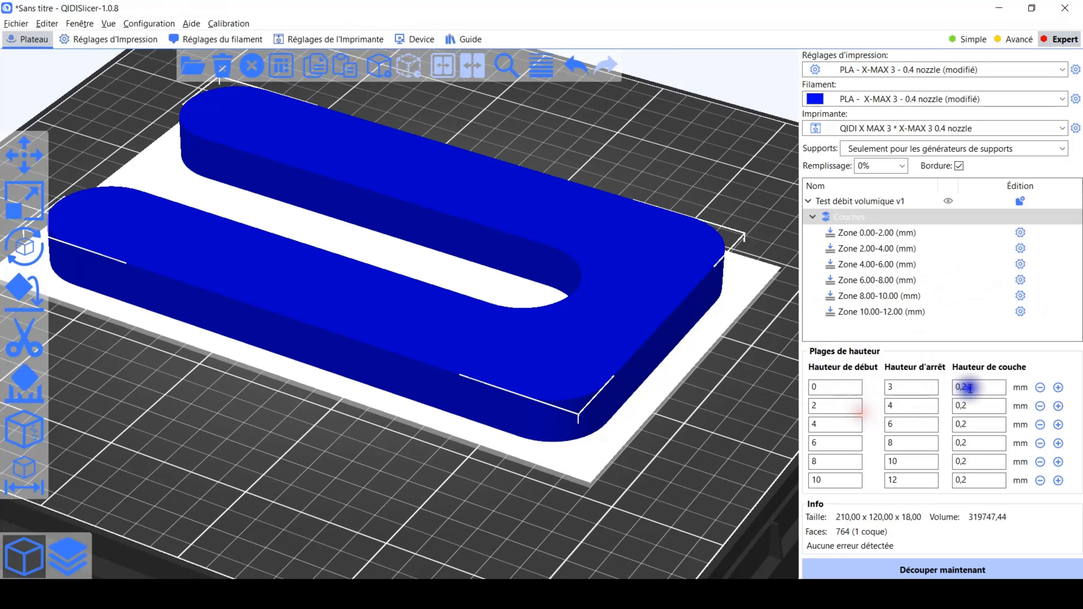
{"action": "type", "text": "4"}
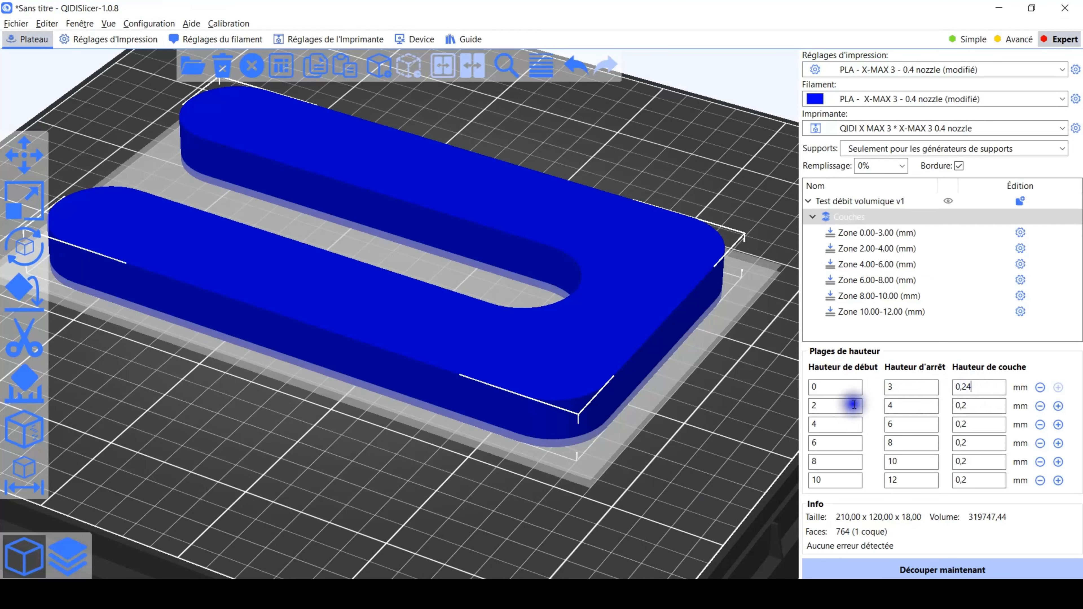
Set the second height range to start at 3 mm and stop at 6 mm
{"action": "left_click", "coordinate": [818, 407]}
{"action": "type", "text": "3"}
{"action": "left_click", "coordinate": [887, 405]}
{"action": "key", "text": "BackSpace"}
{"action": "type", "text": "6"}
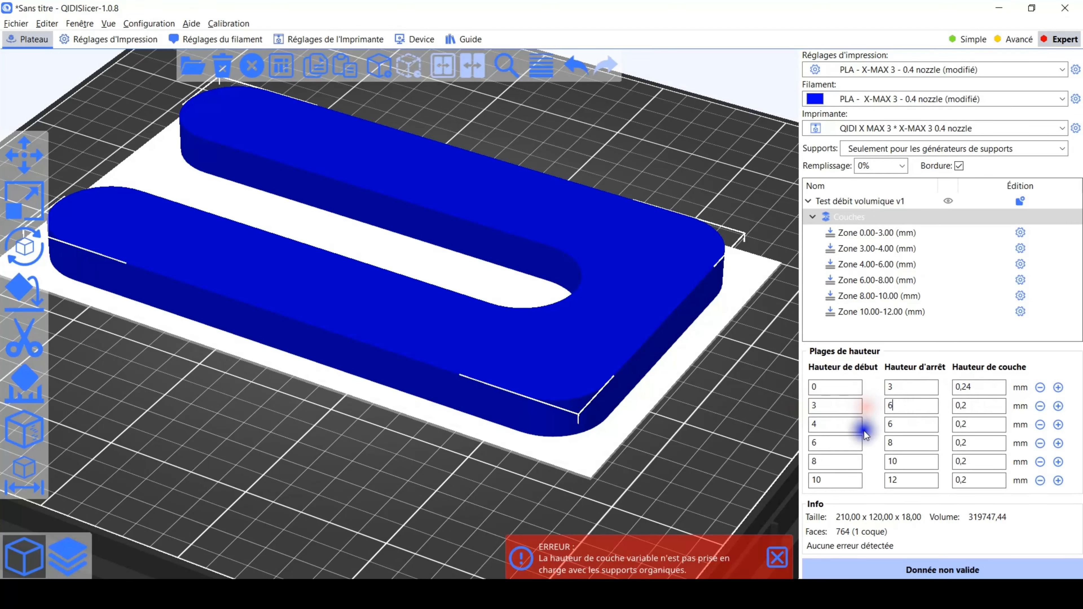
Set the following three height ranges to 6–9 mm, 9–12 mm and 12–15 mm
{"action": "left_click", "coordinate": [832, 425]}
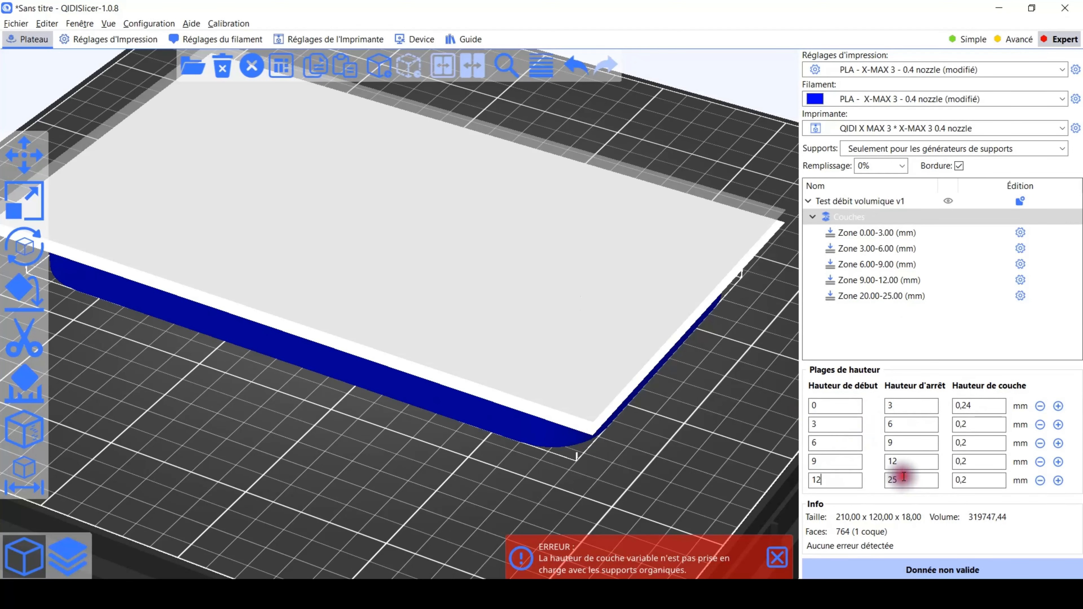
{"action": "left_click_drag", "start_coordinate": [905, 479], "coordinate": [881, 481]}
{"action": "type", "text": "15"}
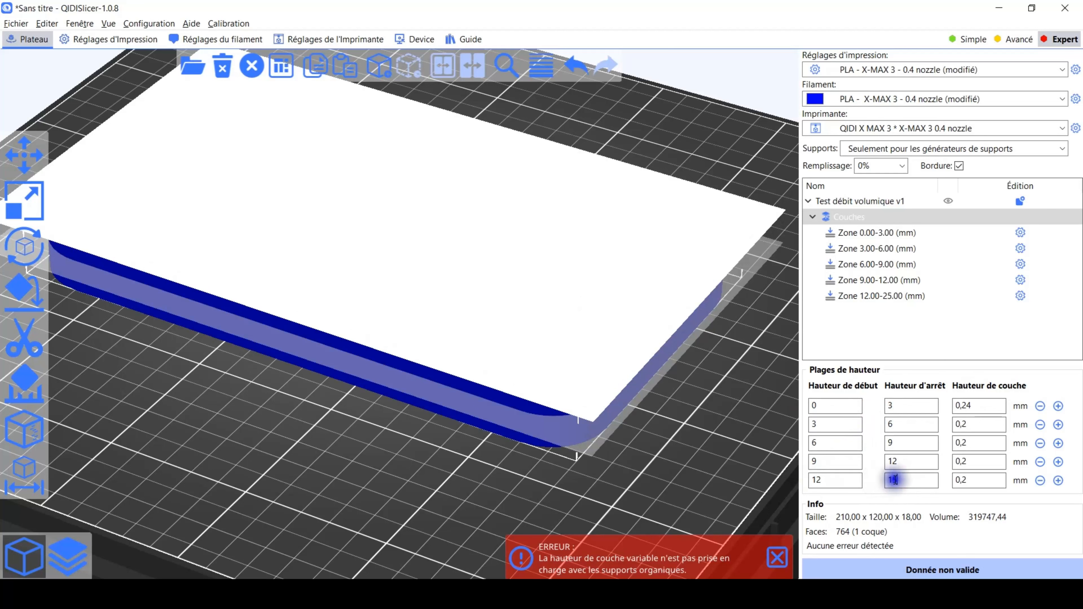
{"action": "left_click", "coordinate": [903, 463]}
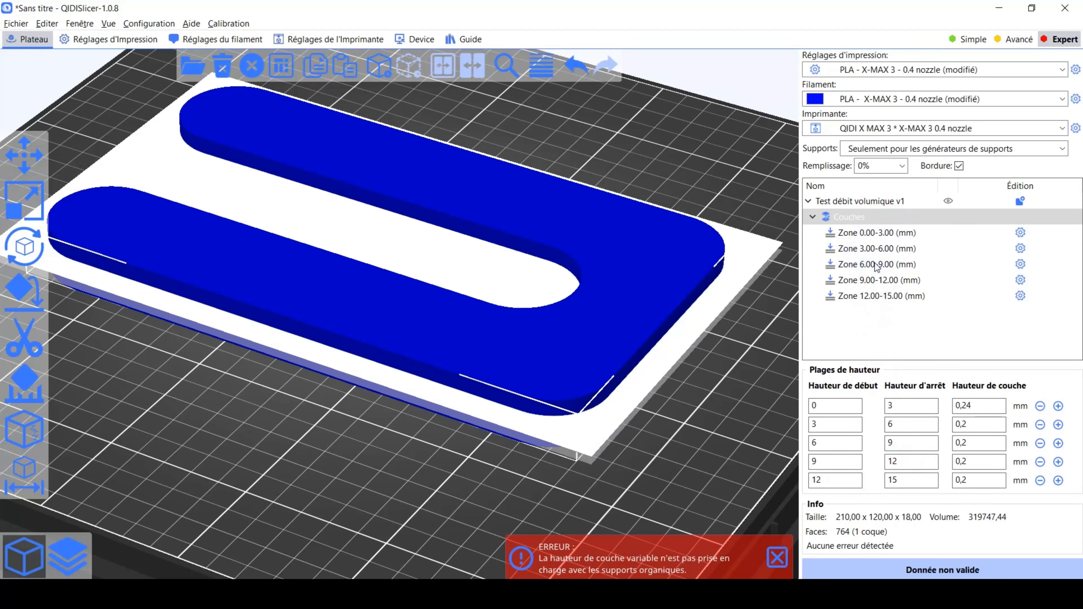
Add a sixth height range starting at 15 mm and set its stop height to 18 mm
{"action": "left_click", "coordinate": [873, 282]}
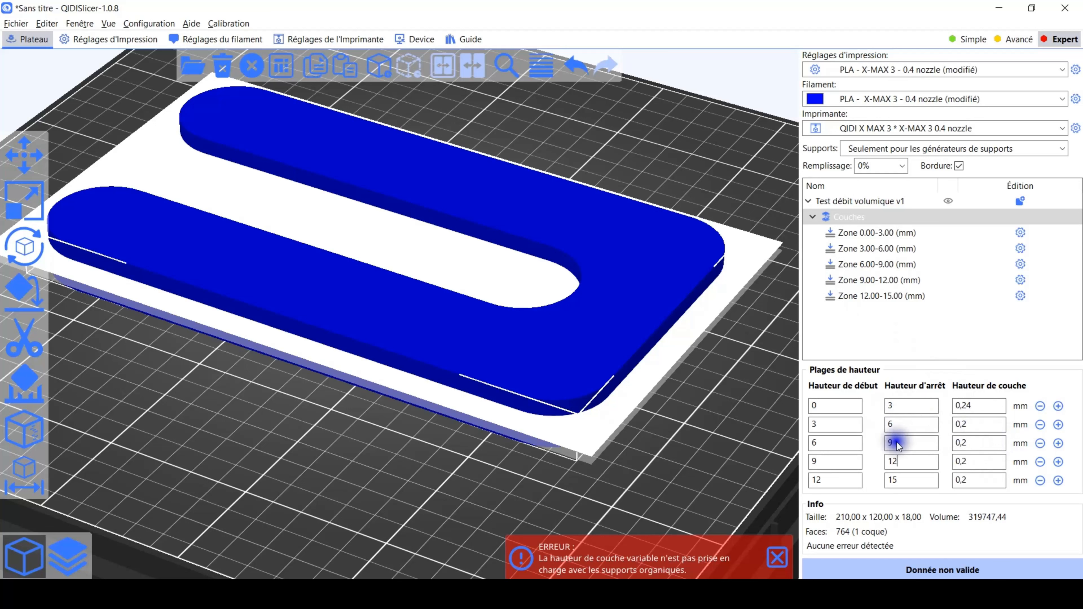
{"action": "left_click", "coordinate": [1058, 481]}
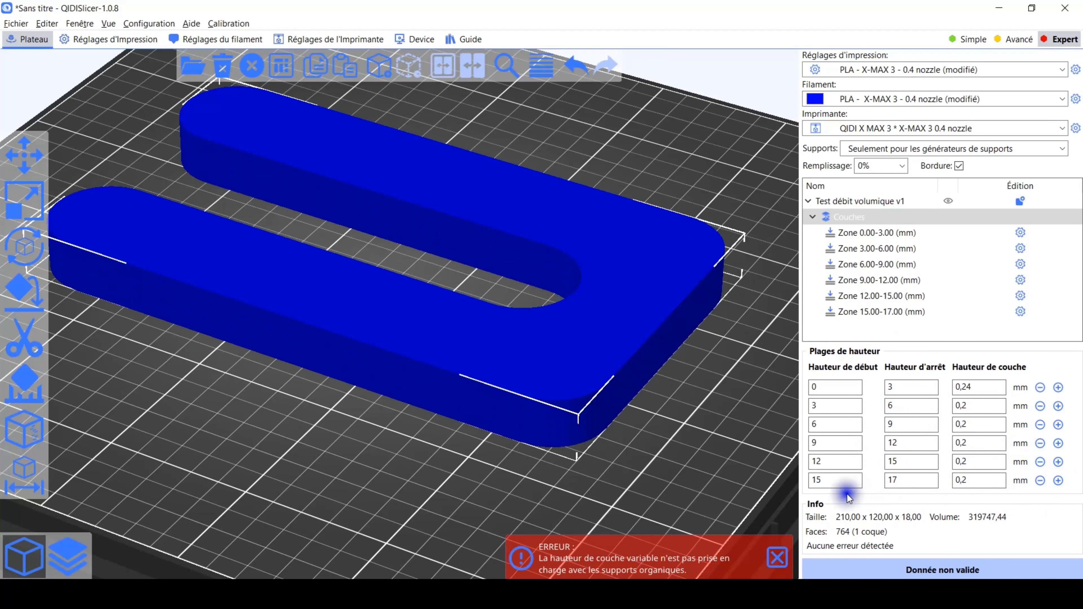
{"action": "left_click", "coordinate": [900, 481]}
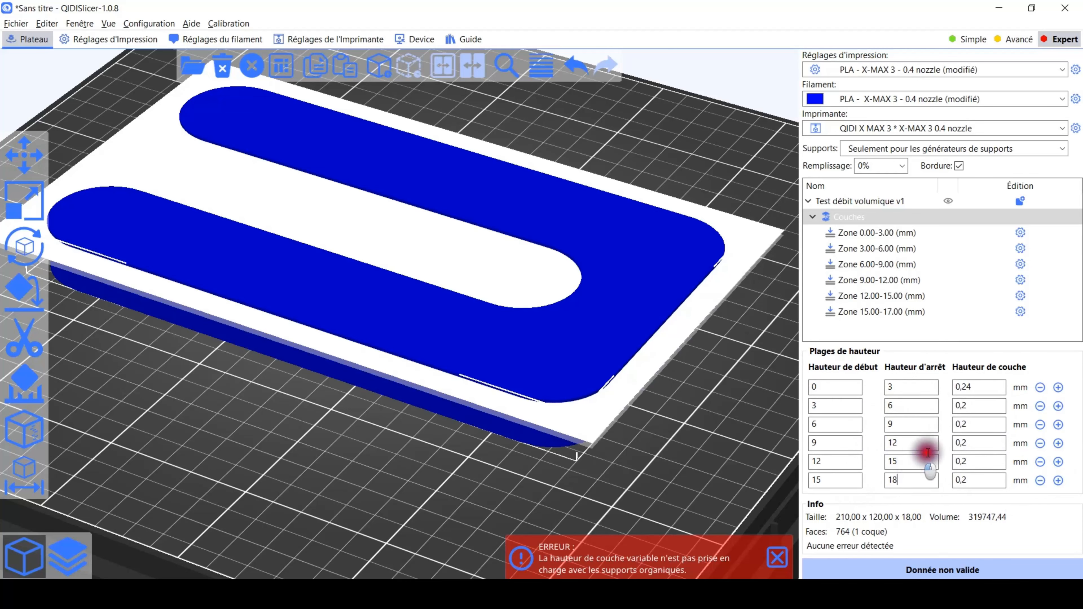
Copy the first range's 0,24 mm layer height to the other five height ranges and dismiss the error notification
{"action": "left_click", "coordinate": [974, 388]}
{"action": "key", "text": "ctrl+c"}
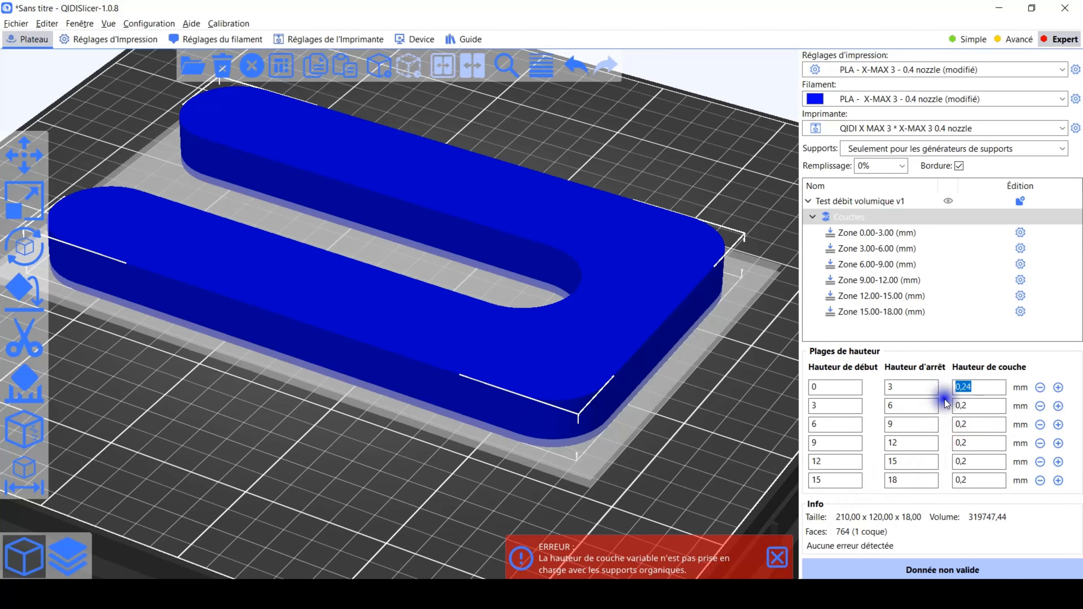
{"action": "left_click_drag", "start_coordinate": [979, 401], "coordinate": [953, 482]}
{"action": "key", "text": "ctrl+v"}
{"action": "key", "text": "ctrl+v"}
{"action": "left_click", "coordinate": [979, 447]}
{"action": "key", "text": "ctrl+v"}
{"action": "key", "text": "ctrl+v"}
{"action": "key", "text": "ctrl+v"}
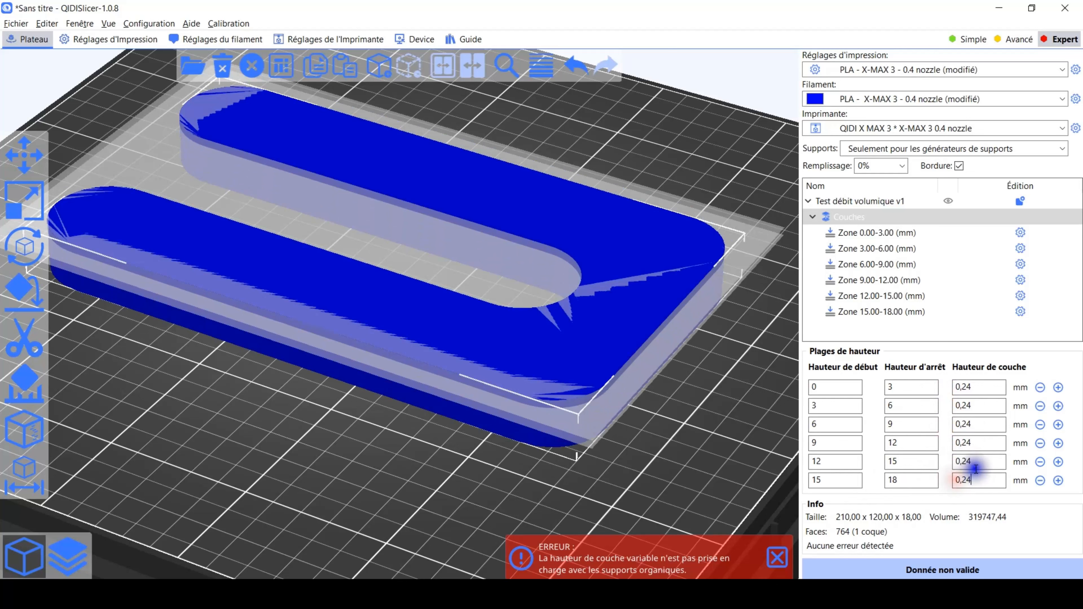
{"action": "left_click", "coordinate": [974, 462]}
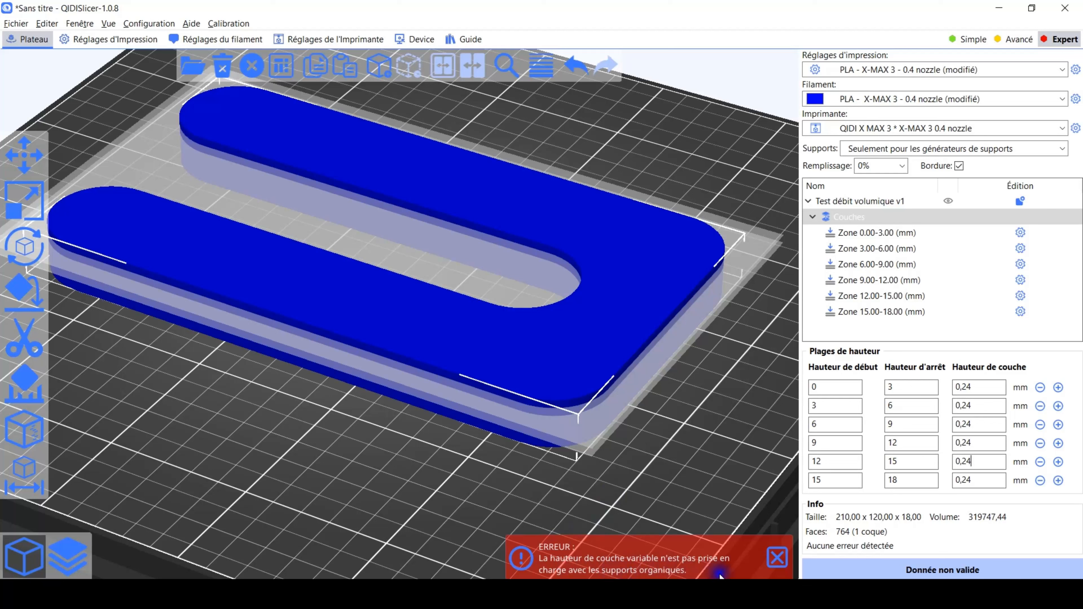
{"action": "left_click", "coordinate": [776, 559]}
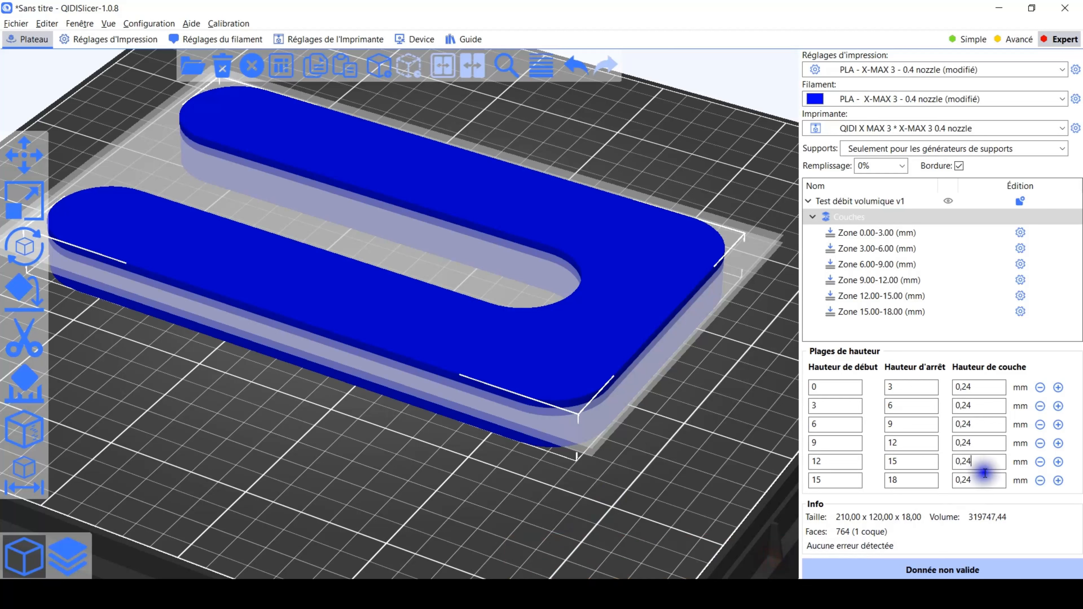
{"action": "left_click", "coordinate": [984, 443]}
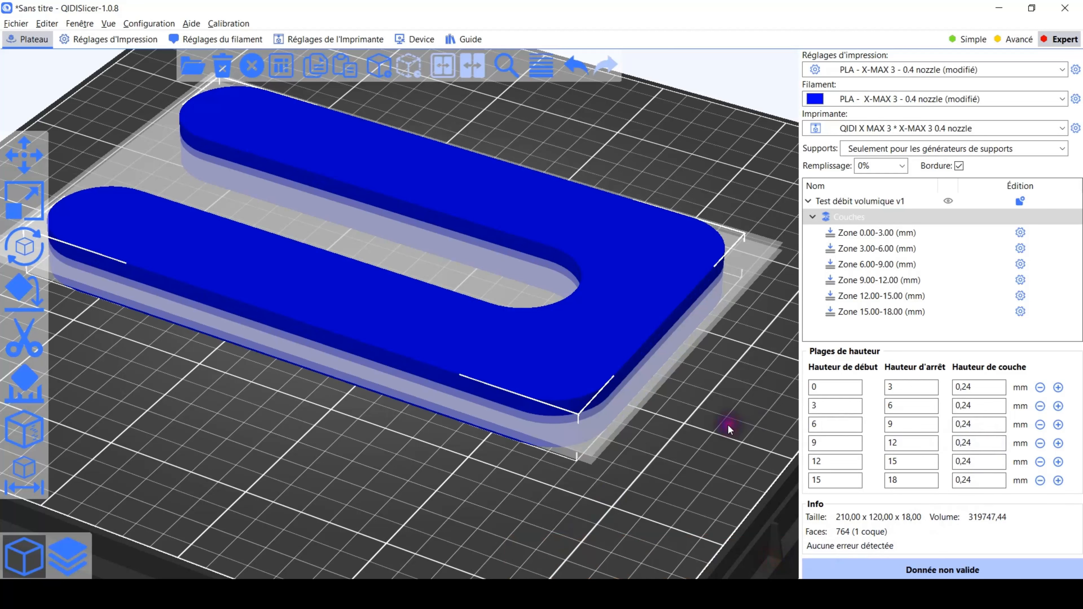
Look through the setting categories that can be added to the 0–3 mm zone
{"action": "left_click", "coordinate": [862, 233]}
{"action": "left_click", "coordinate": [785, 335]}
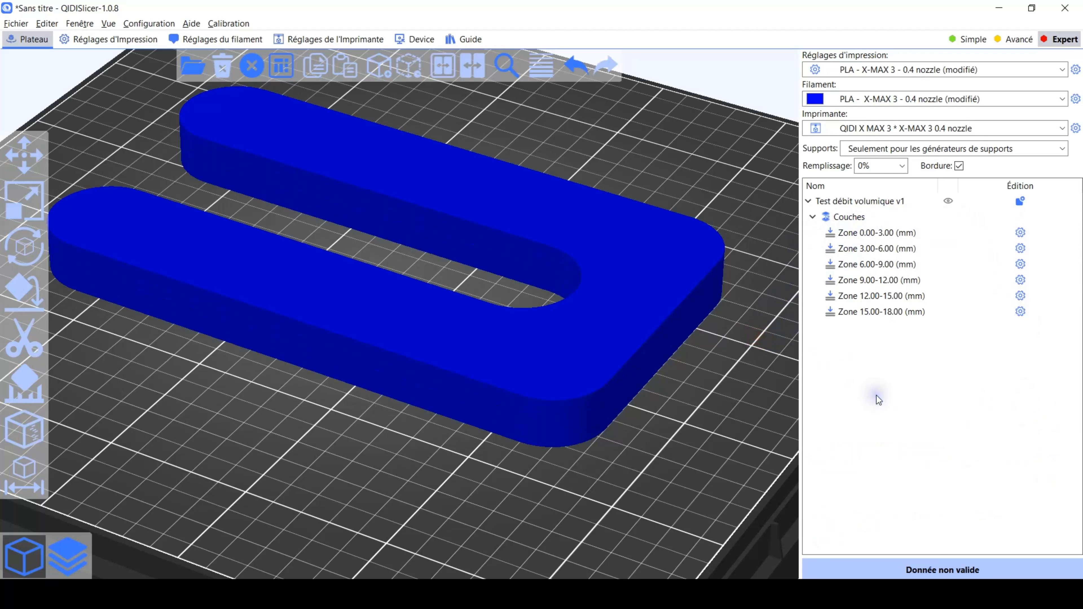
{"action": "left_click", "coordinate": [1021, 233]}
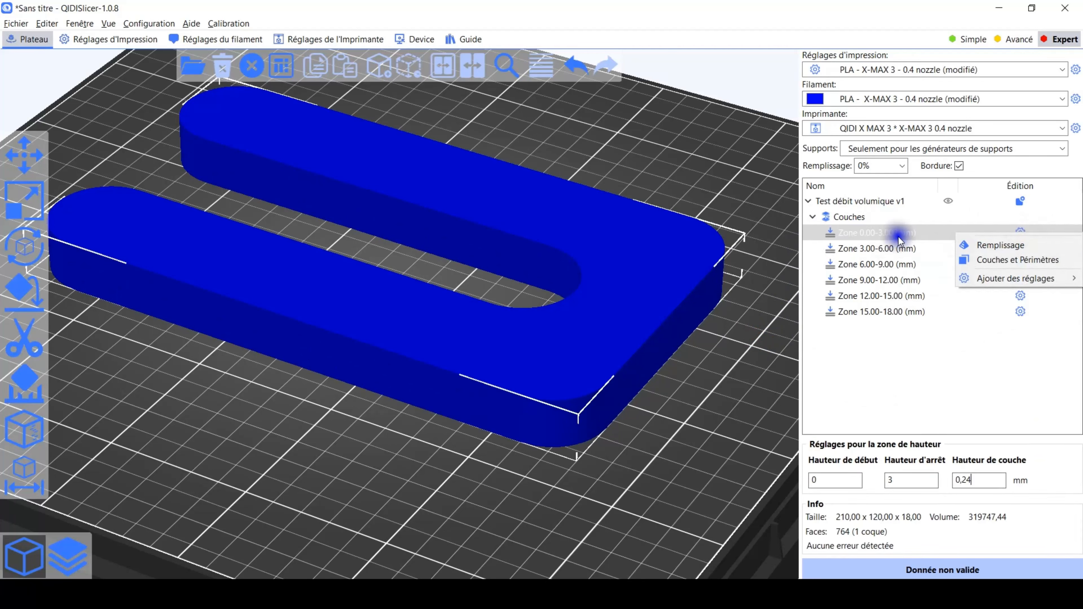
{"action": "mouse_move", "coordinate": [997, 283]}
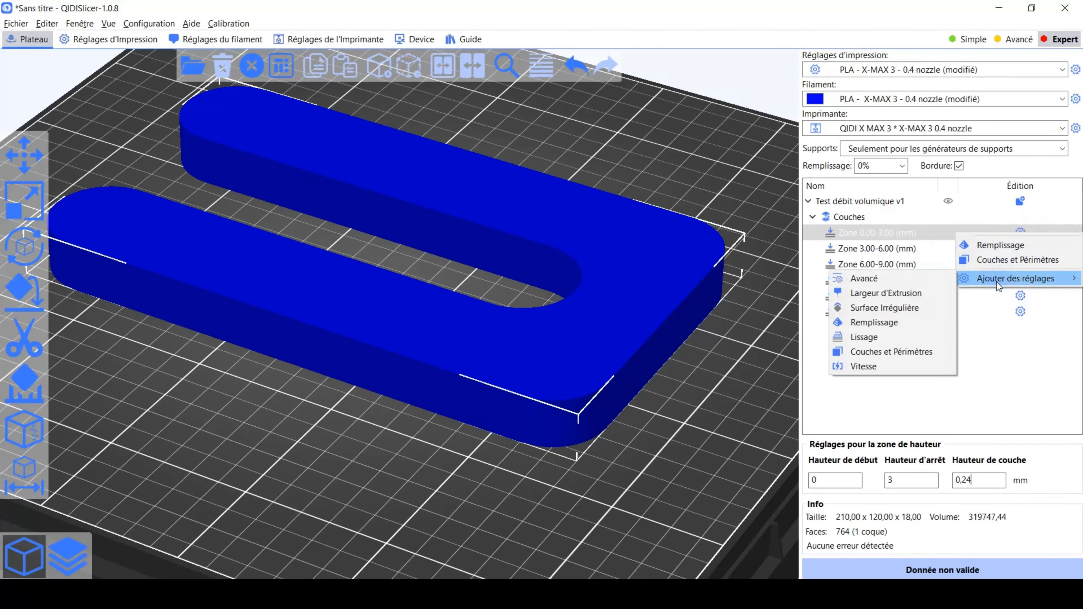
{"action": "left_click", "coordinate": [959, 438]}
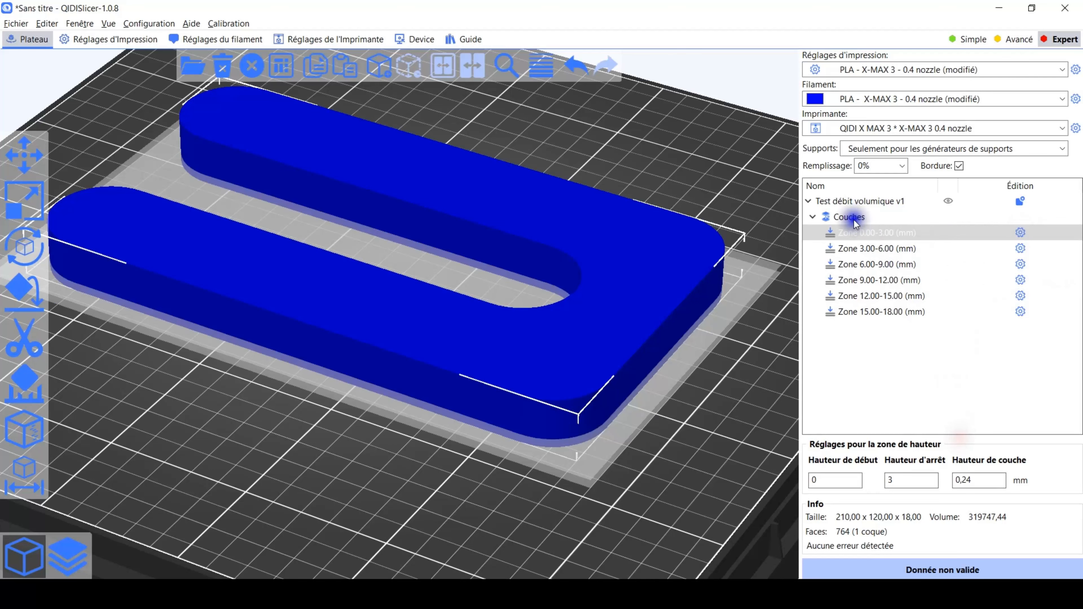
{"action": "left_click", "coordinate": [884, 232]}
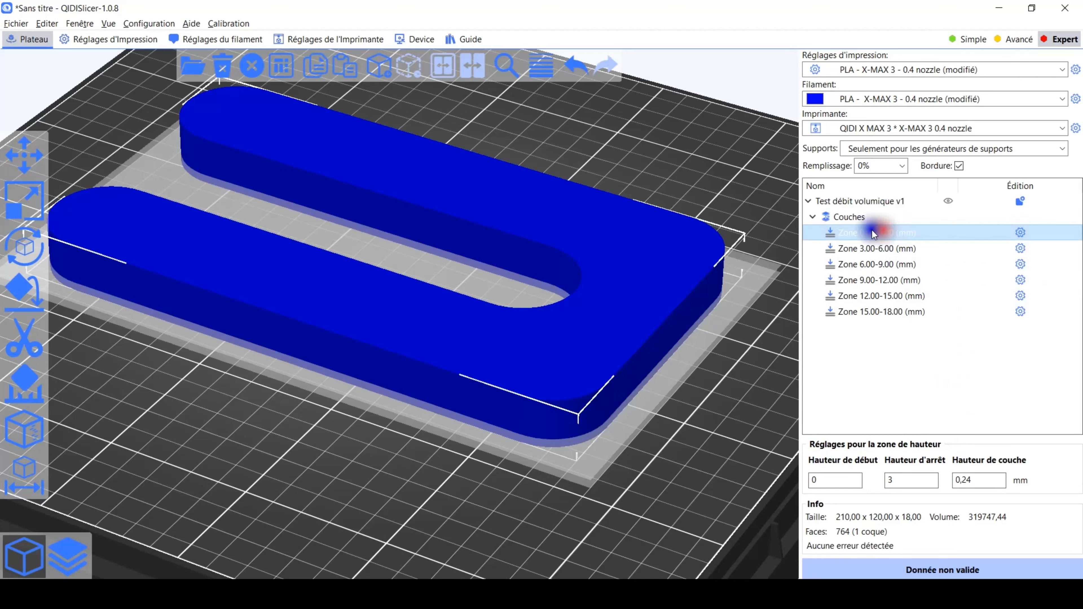
{"action": "left_click", "coordinate": [872, 234]}
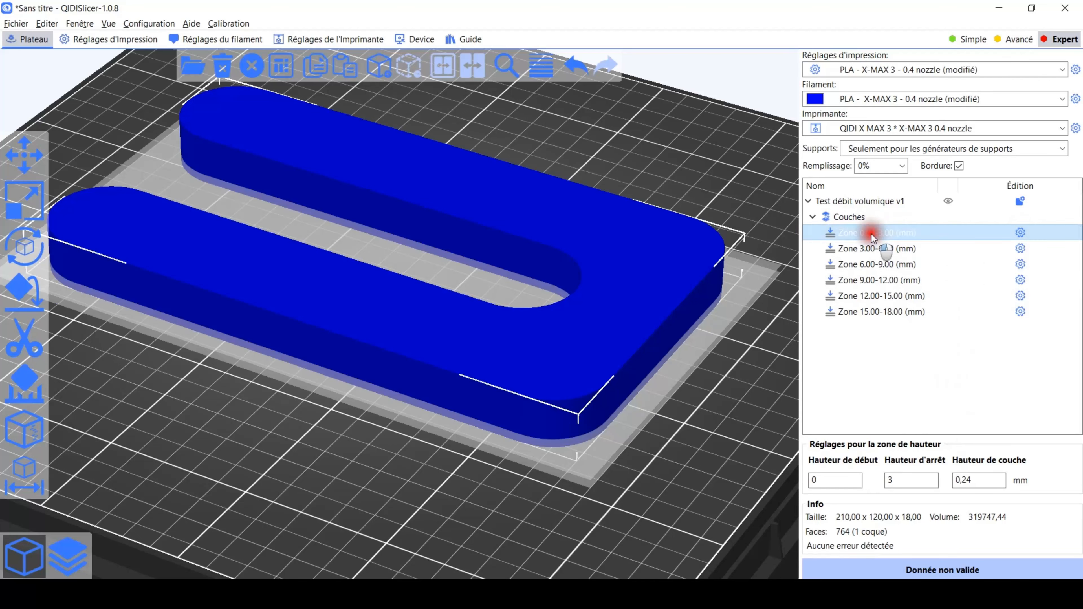
{"action": "left_click_drag", "start_coordinate": [857, 233], "coordinate": [77, 40]}
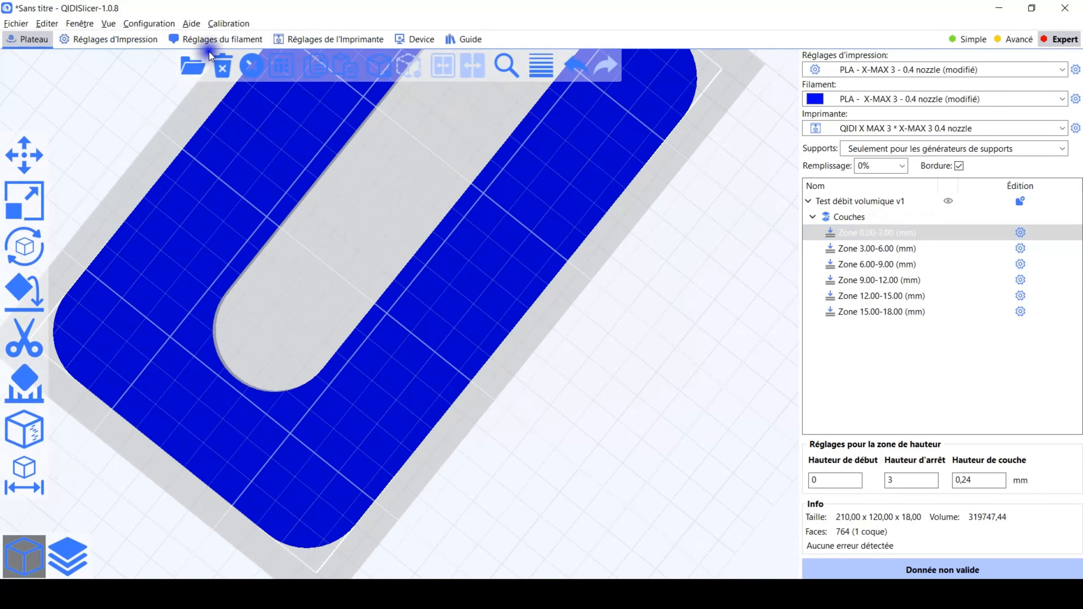
{"action": "left_click_drag", "start_coordinate": [24, 44], "coordinate": [628, 436]}
{"action": "scroll", "coordinate": [709, 435], "scroll_direction": "down", "scroll_amount": 5}
{"action": "left_click", "coordinate": [647, 428]}
{"action": "scroll", "coordinate": [686, 405], "scroll_direction": "down", "scroll_amount": 1}
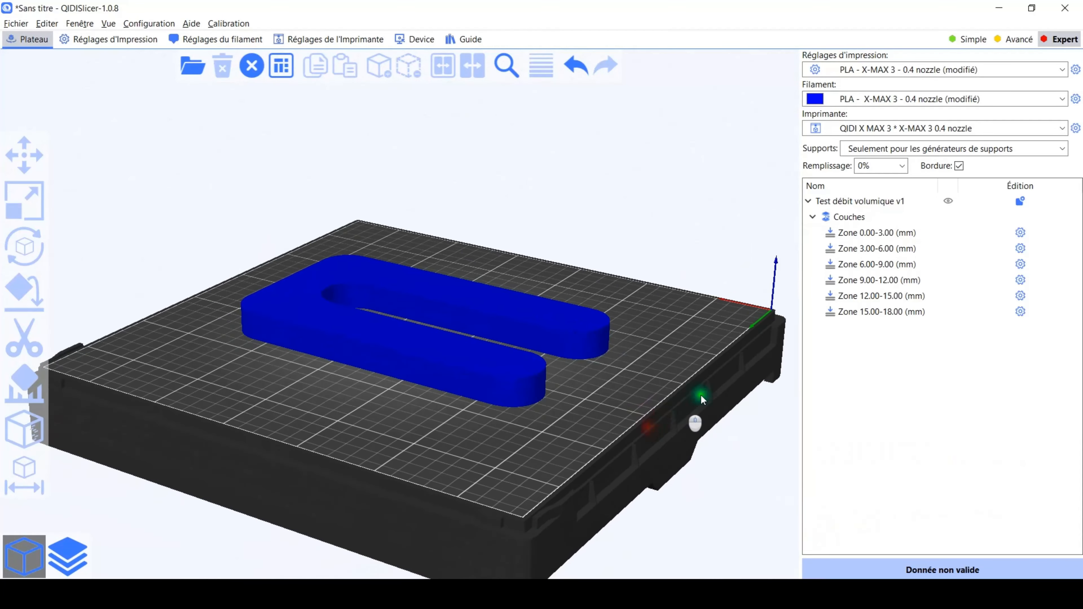
Add the external perimeters speed setting (Périmètres externes) to the 3–6 mm zone
{"action": "scroll", "coordinate": [666, 397], "scroll_direction": "up", "scroll_amount": 5}
{"action": "scroll", "coordinate": [667, 484], "scroll_direction": "down", "scroll_amount": 3}
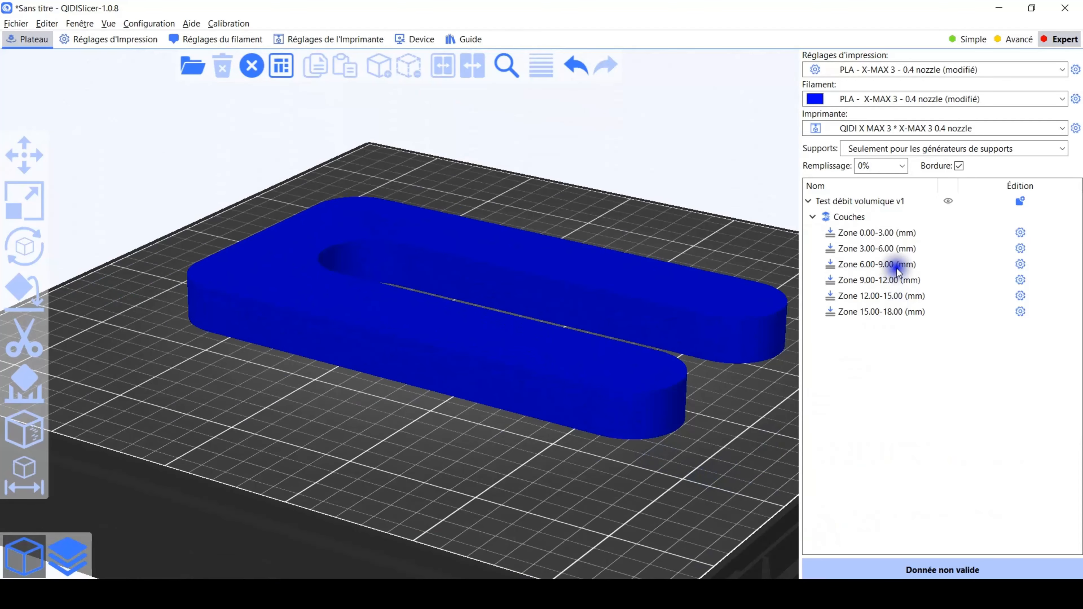
{"action": "left_click", "coordinate": [884, 249]}
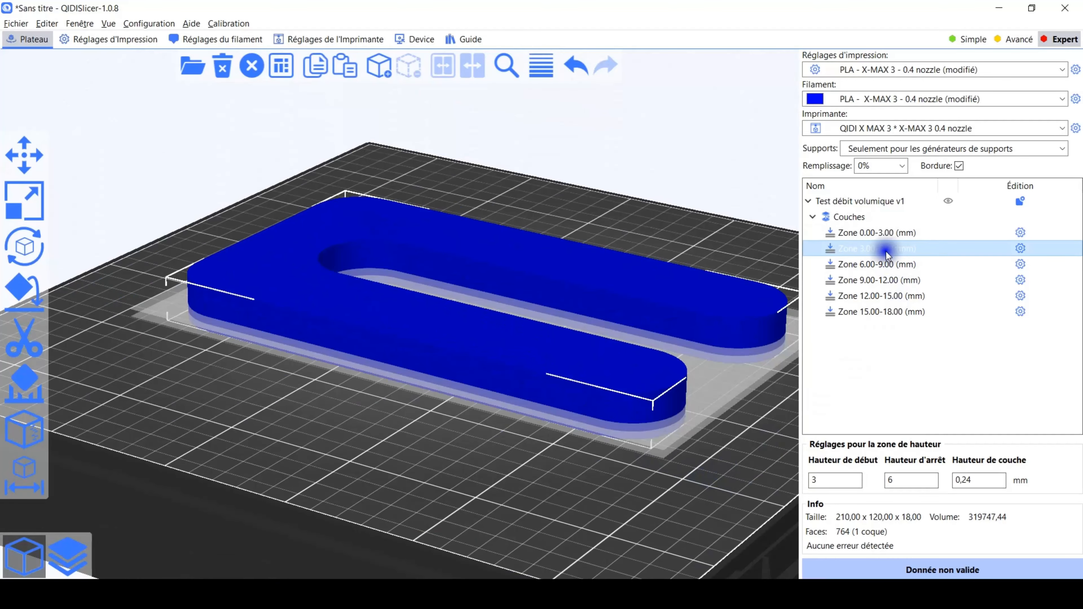
{"action": "right_click", "coordinate": [890, 253]}
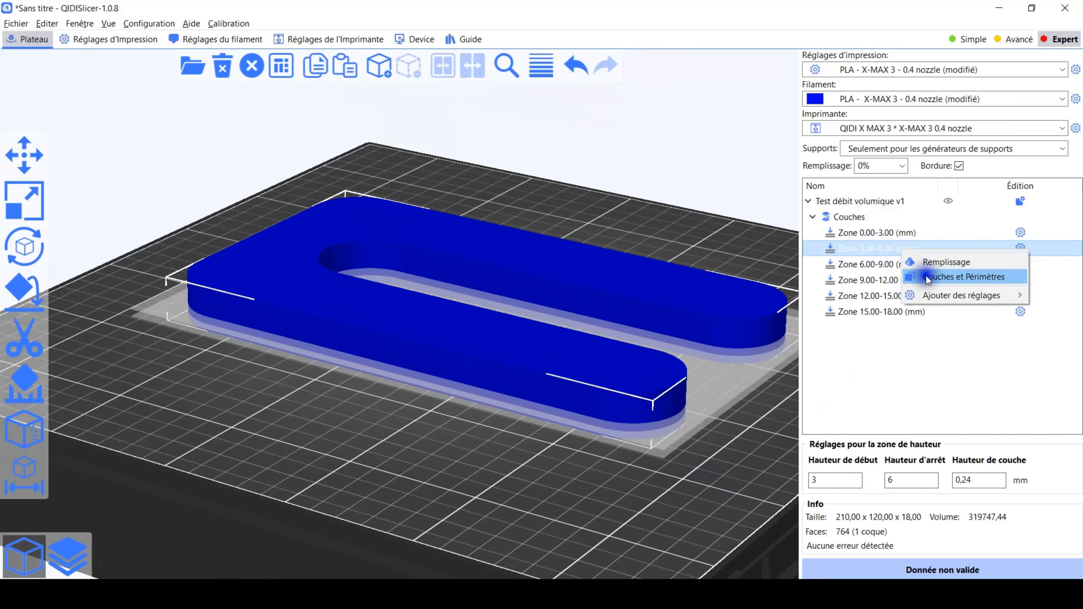
{"action": "mouse_move", "coordinate": [947, 299]}
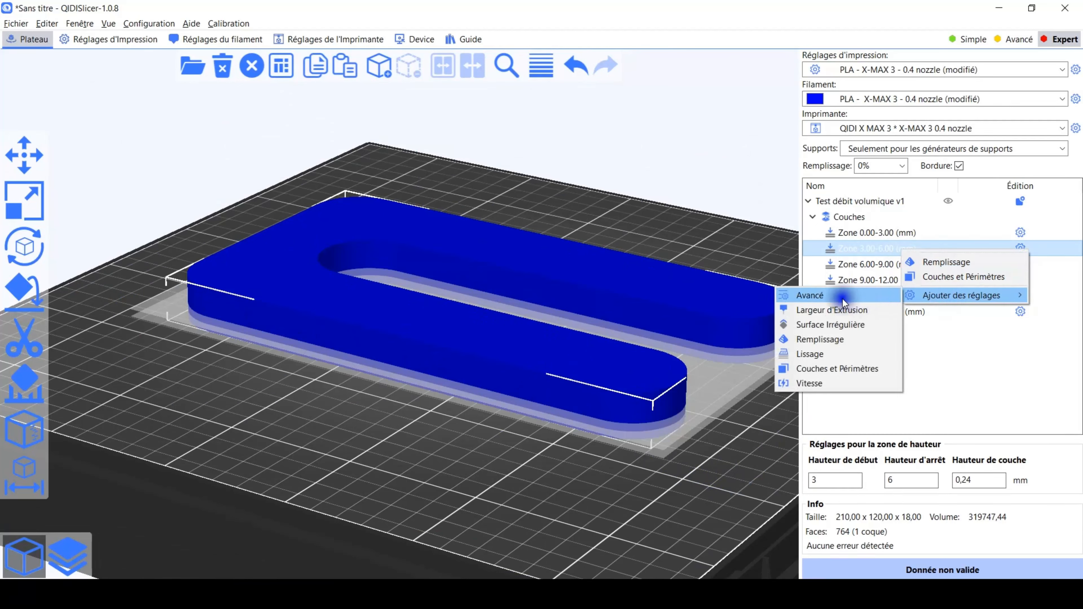
{"action": "left_click", "coordinate": [825, 384]}
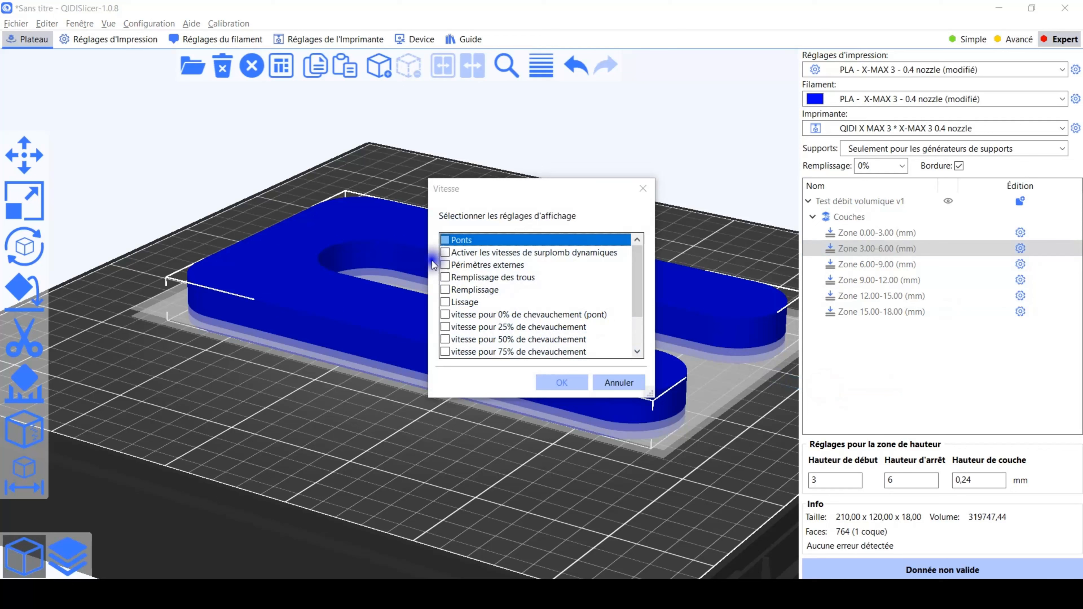
{"action": "left_click", "coordinate": [445, 265]}
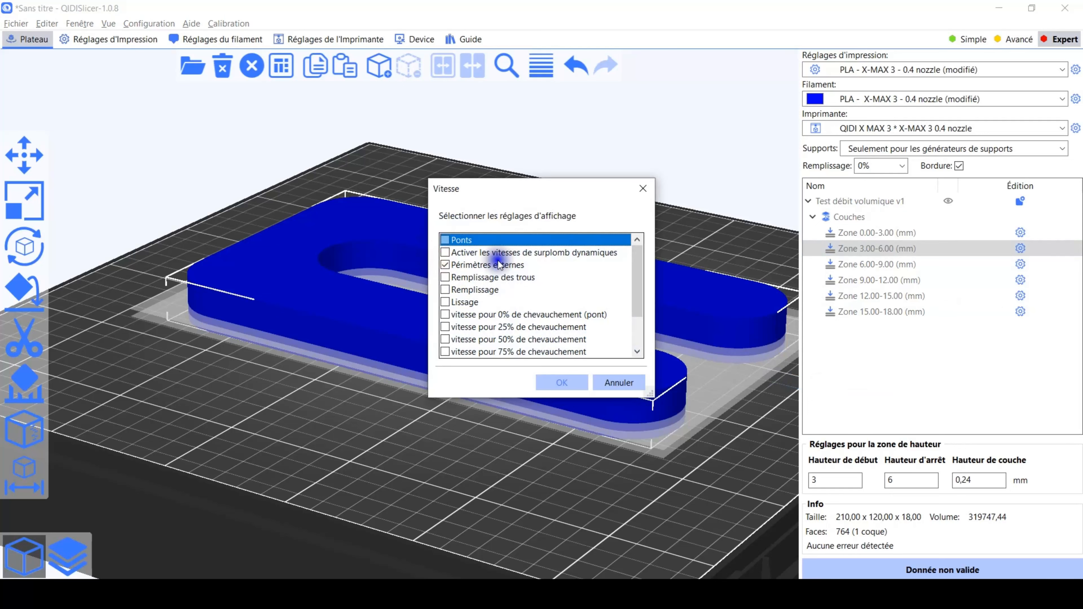
{"action": "left_click", "coordinate": [560, 382]}
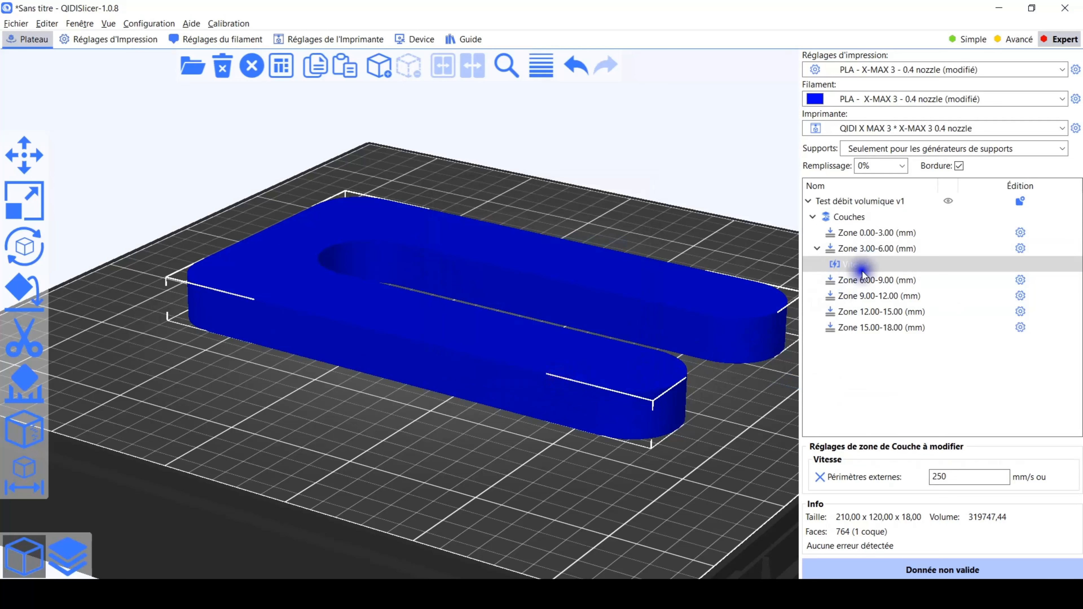
Add the same external perimeters speed setting to the four remaining zones, from 6–9 mm up to 15–18 mm
{"action": "left_click", "coordinate": [870, 295]}
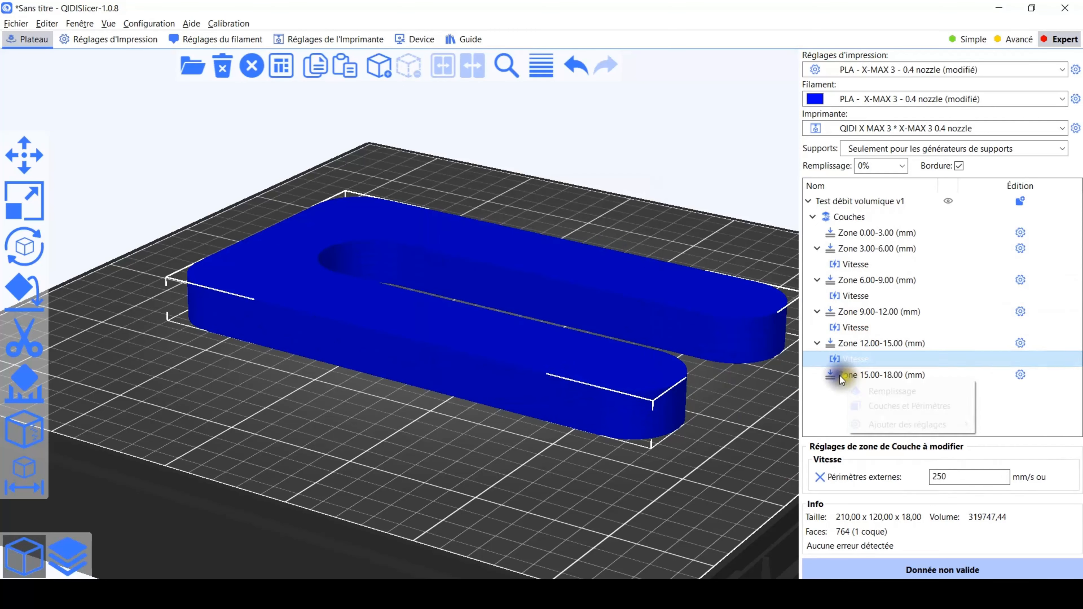
{"action": "right_click", "coordinate": [844, 376]}
{"action": "mouse_move", "coordinate": [896, 427]}
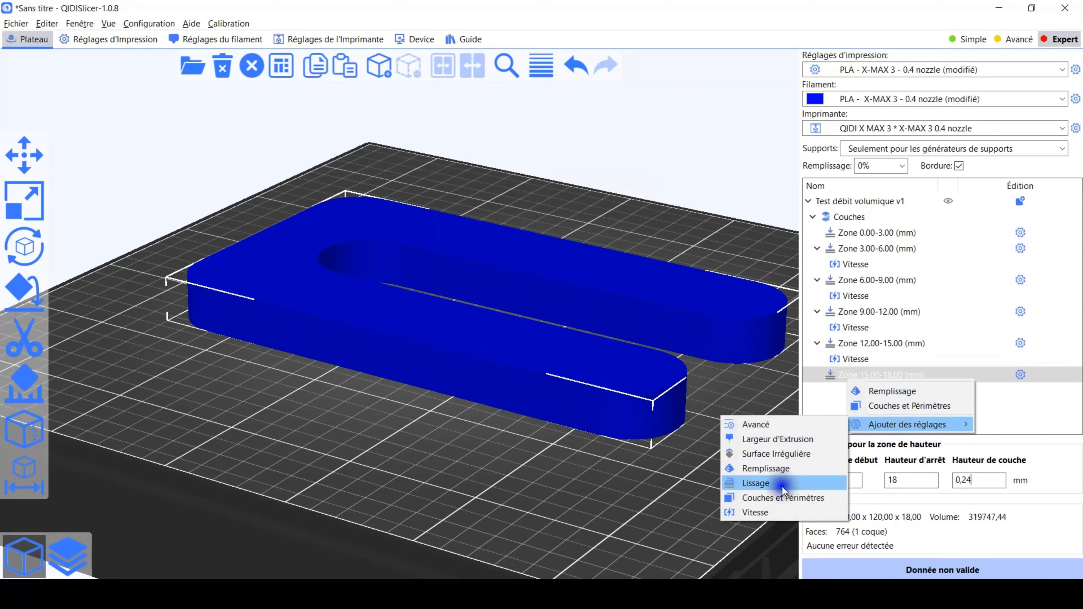
{"action": "left_click", "coordinate": [756, 512]}
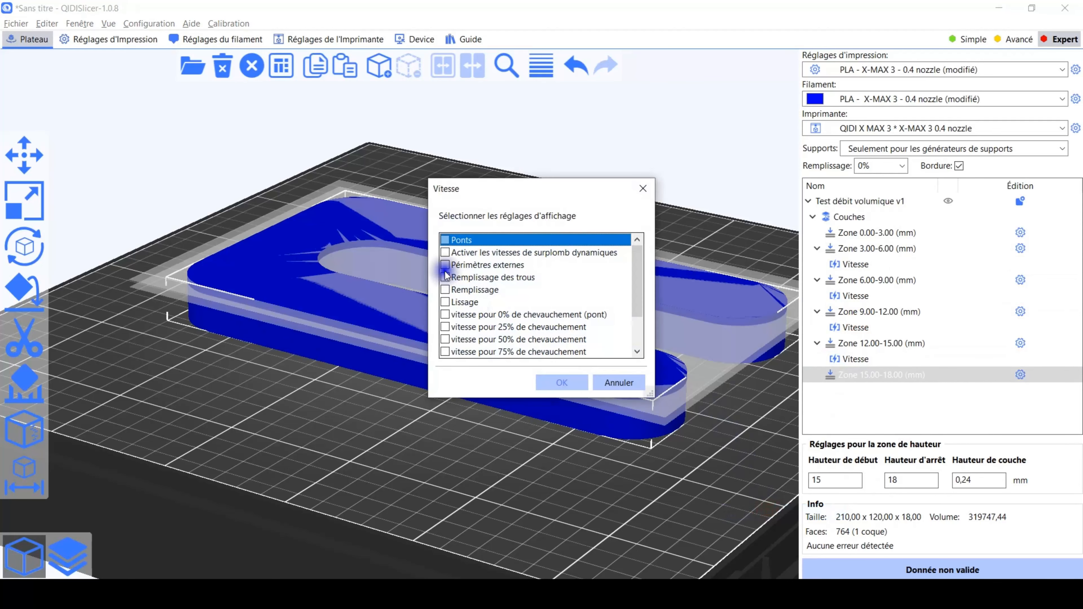
{"action": "left_click", "coordinate": [554, 379]}
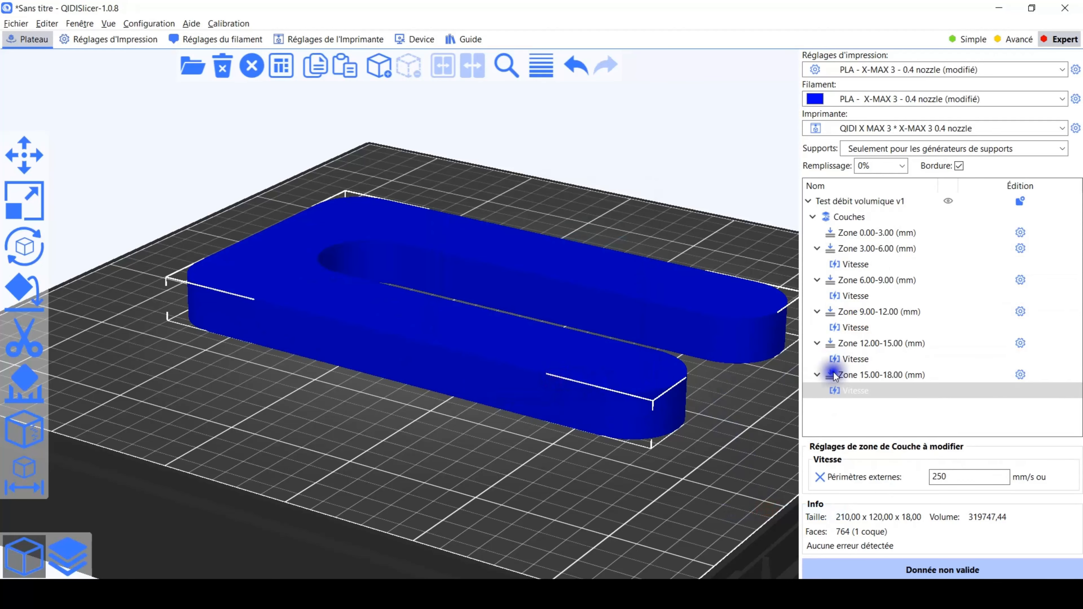
Consult the speed column of the Calc table and set the 3–6 mm zone's external perimeter speed to 90 mm/s in QIDISlicer
{"action": "left_click", "coordinate": [854, 266]}
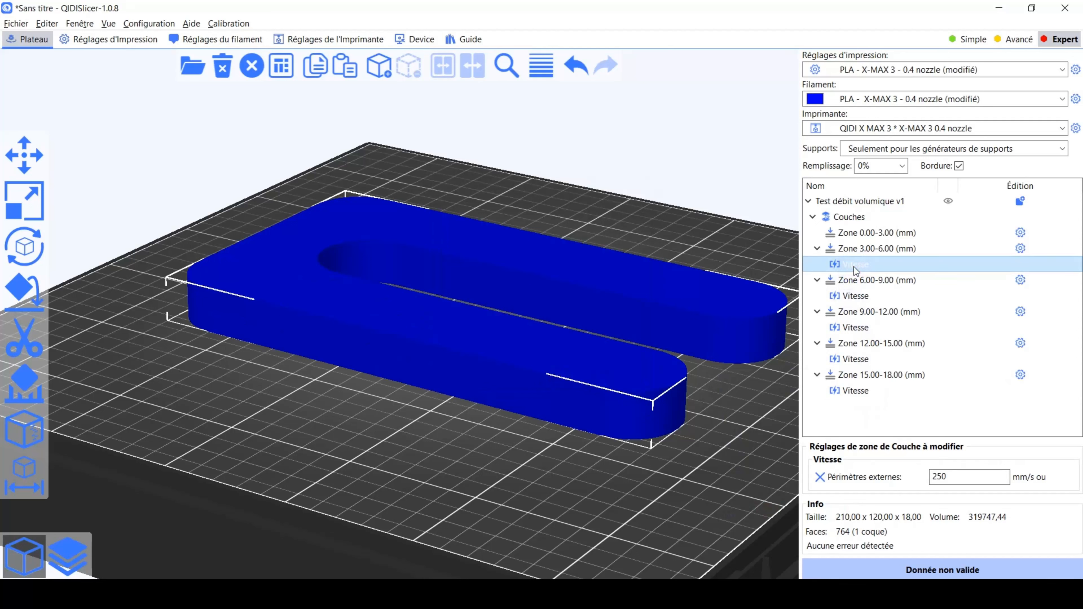
{"action": "left_click", "coordinate": [862, 258]}
{"action": "left_click_drag", "start_coordinate": [742, 453], "coordinate": [741, 448]}
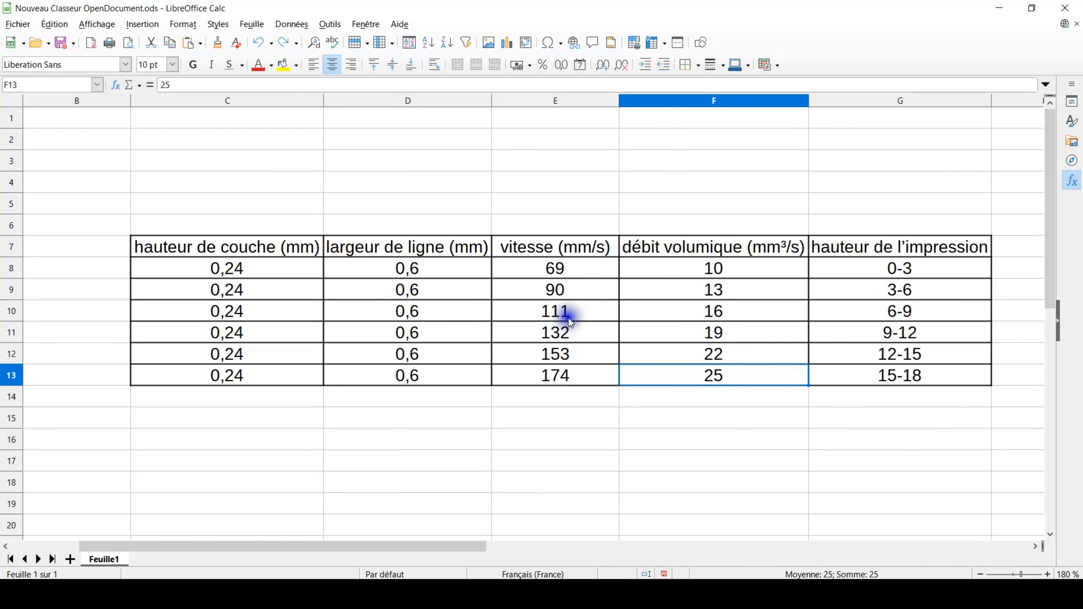
{"action": "left_click_drag", "start_coordinate": [569, 287], "coordinate": [562, 378]}
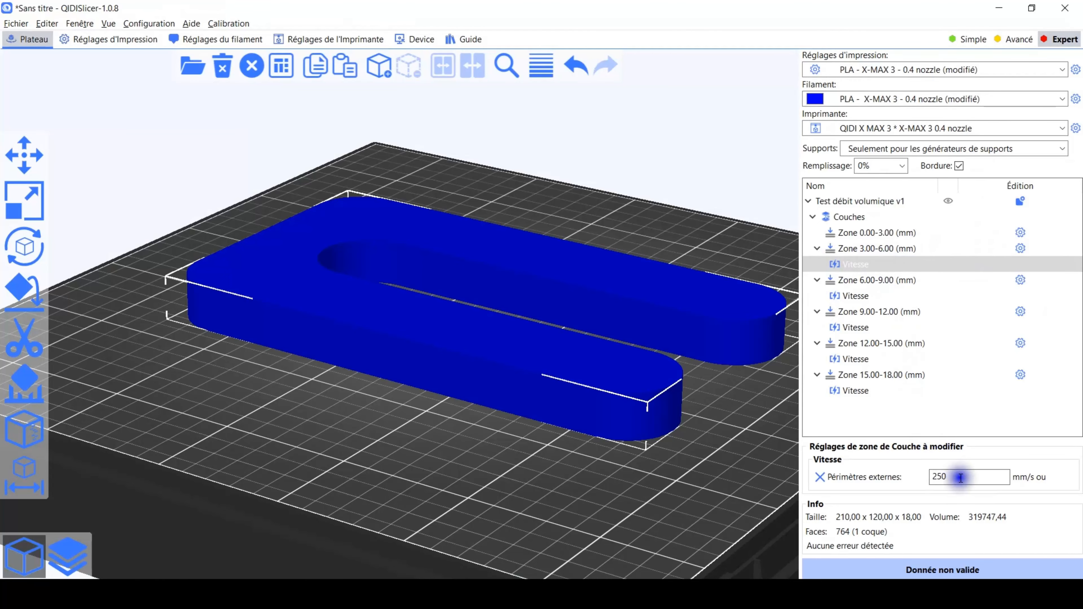
{"action": "left_click", "coordinate": [962, 477]}
{"action": "key", "text": "BackSpace"}
{"action": "key", "text": "BackSpace"}
{"action": "key", "text": "BackSpace"}
{"action": "type", "text": "90"}
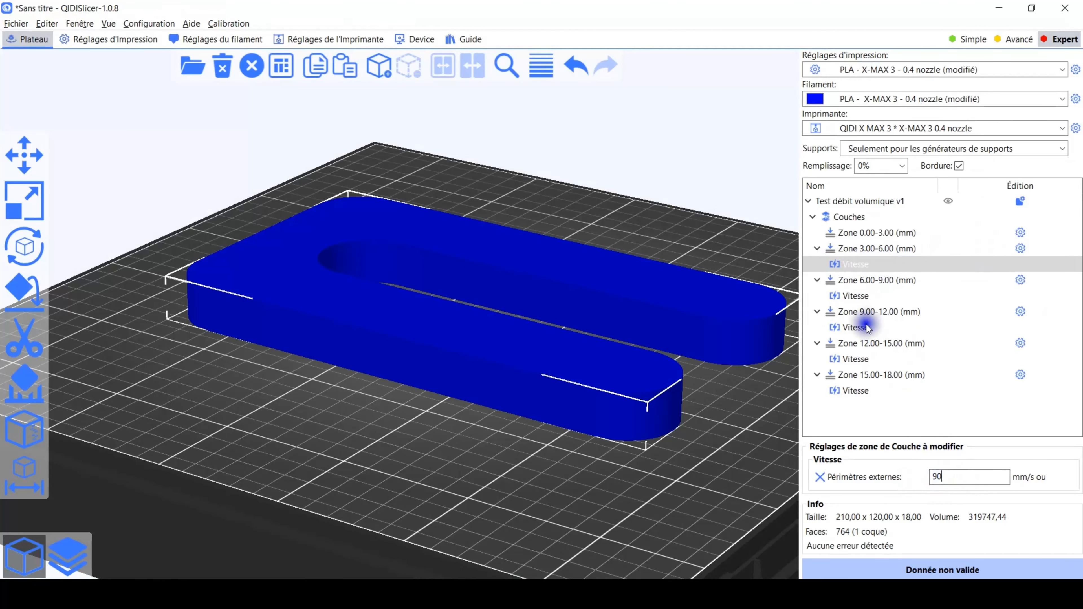
Check the Calc table and set the 6–9 mm zone's external perimeter speed to 111 mm/s in QIDISlicer
{"action": "left_click", "coordinate": [855, 296]}
{"action": "key", "text": "alt+Tab"}
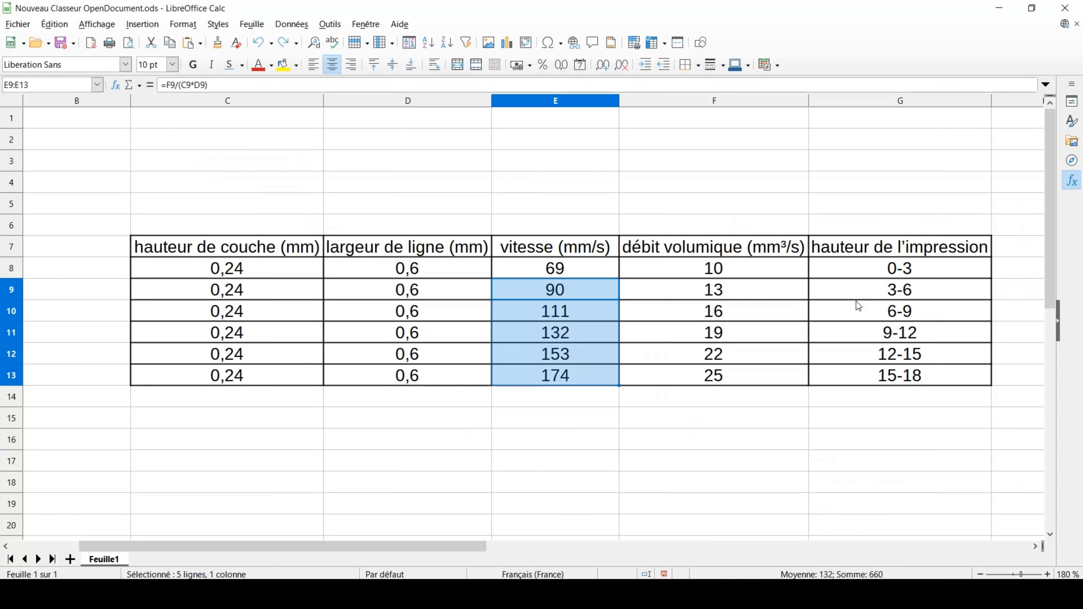
{"action": "key", "text": "alt+Tab"}
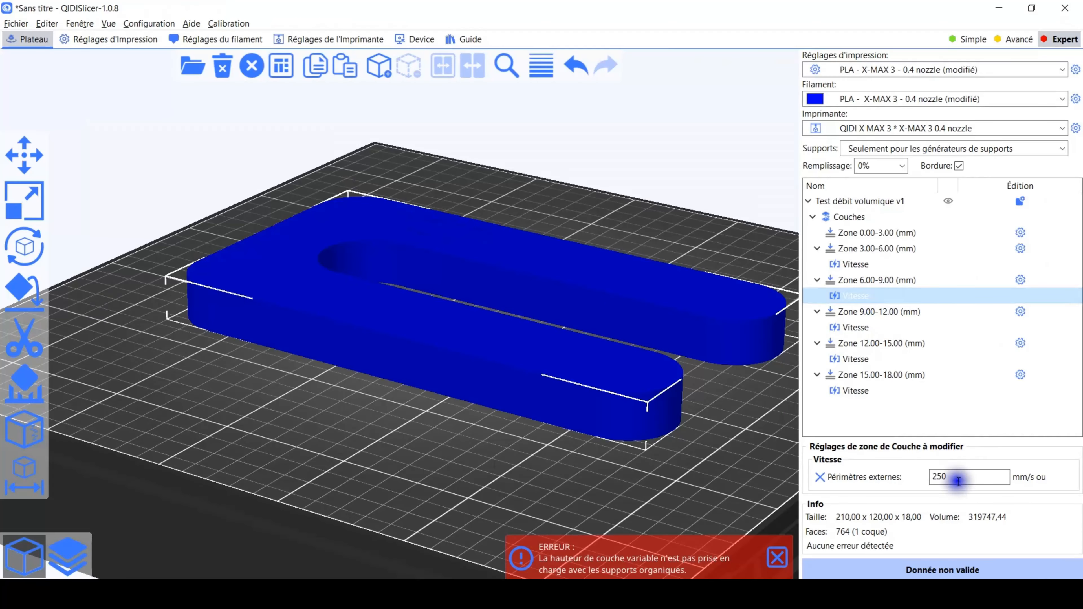
{"action": "left_click", "coordinate": [913, 480]}
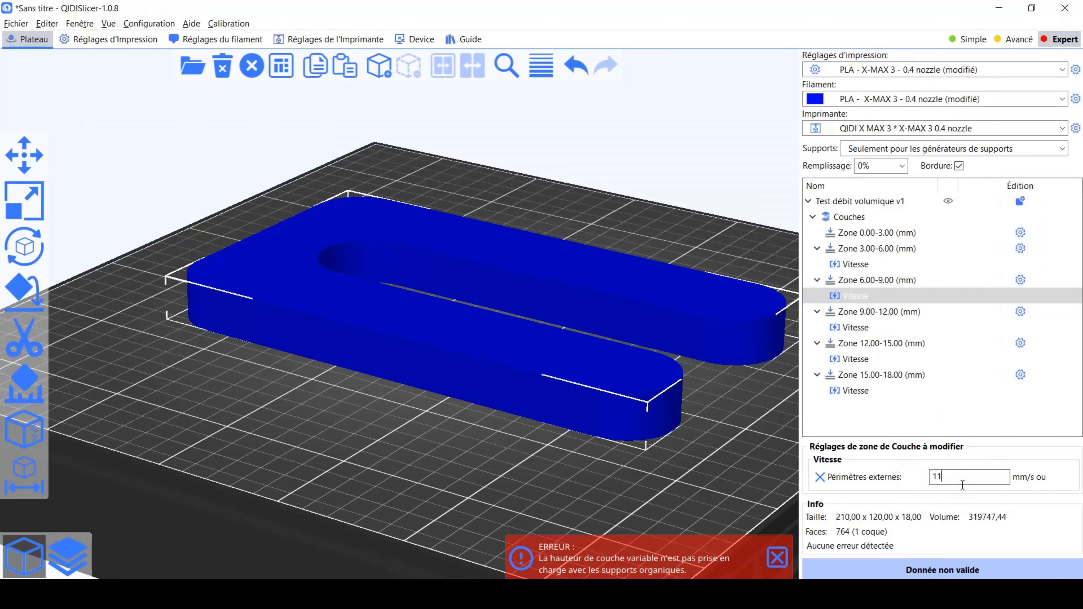
{"action": "type", "text": "111"}
Check the Calc table and set the 9–12 mm zone's external perimeter speed to 132 mm/s in QIDISlicer
{"action": "left_click", "coordinate": [856, 328]}
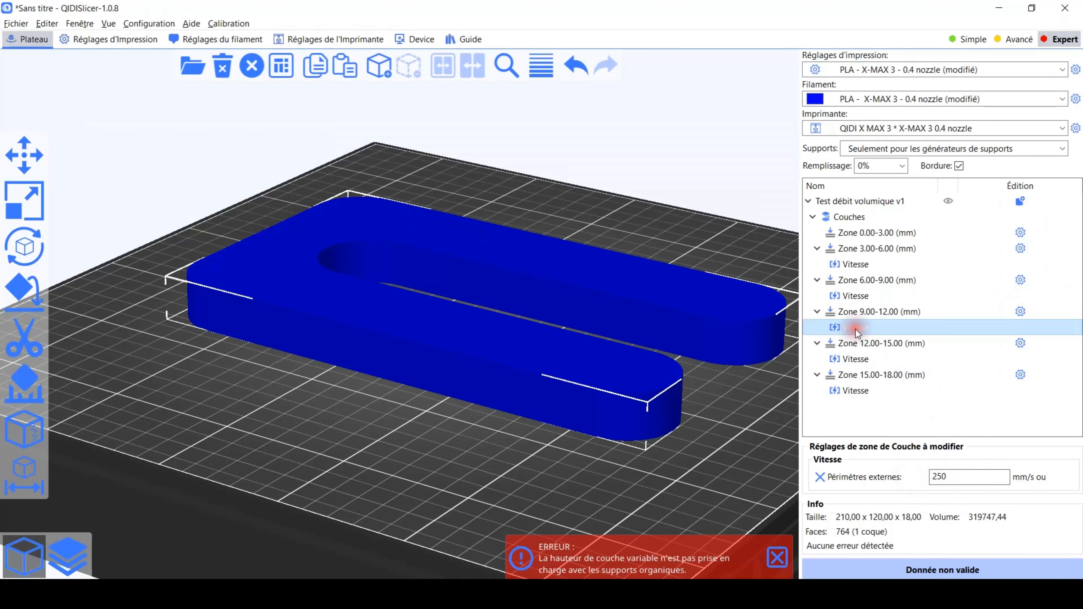
{"action": "key", "text": "alt+Tab"}
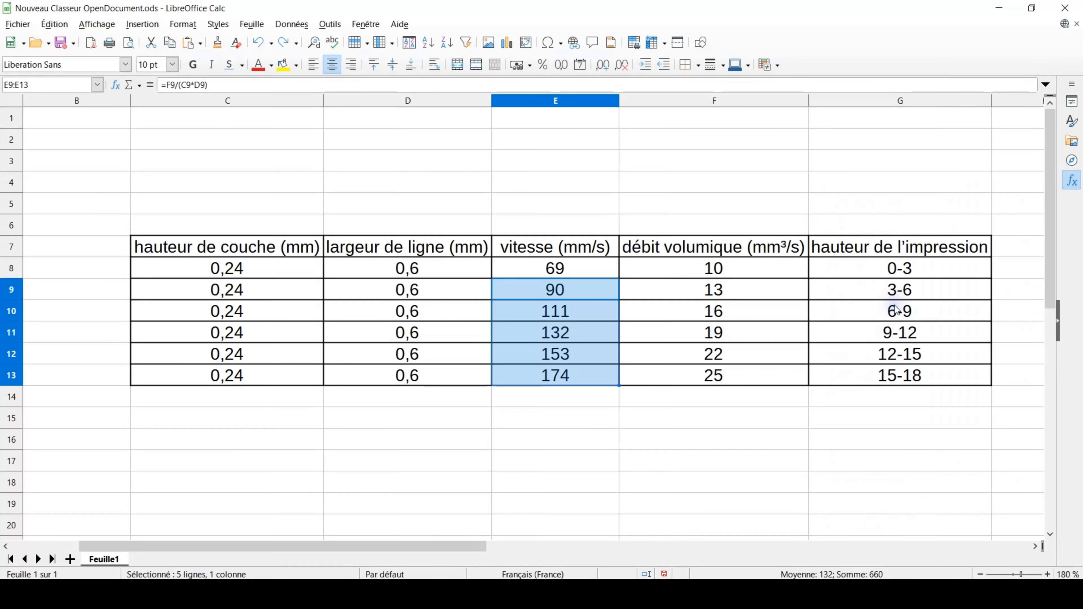
{"action": "key", "text": "alt+Tab"}
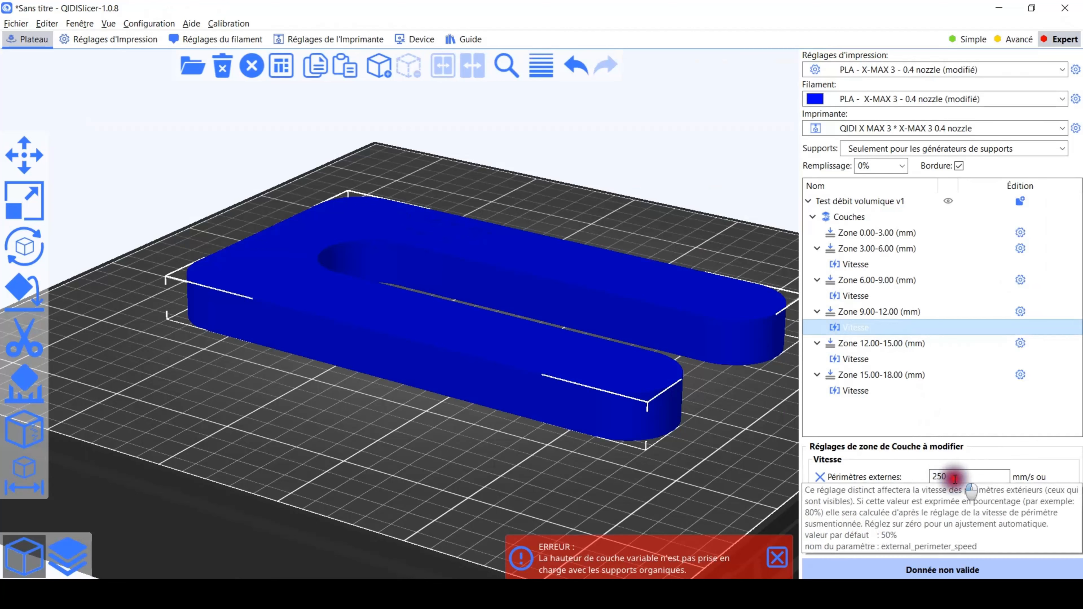
{"action": "left_click", "coordinate": [924, 479]}
{"action": "type", "text": "132"}
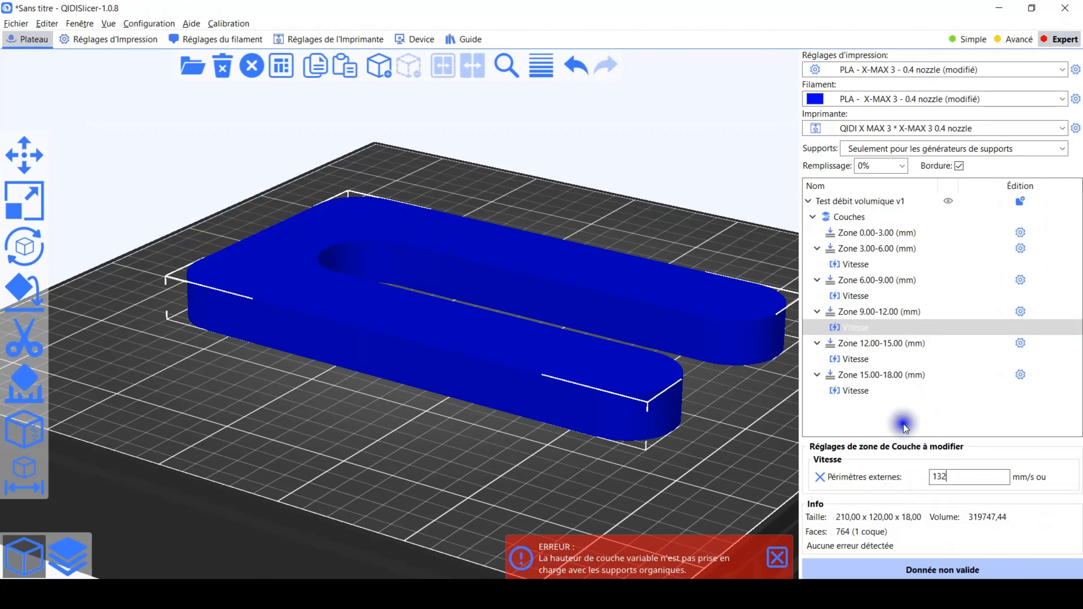
Check the Calc table and set the 12–15 mm zone's external perimeter speed to 153 mm/s in QIDISlicer
{"action": "left_click", "coordinate": [853, 362]}
{"action": "key", "text": "alt+Tab"}
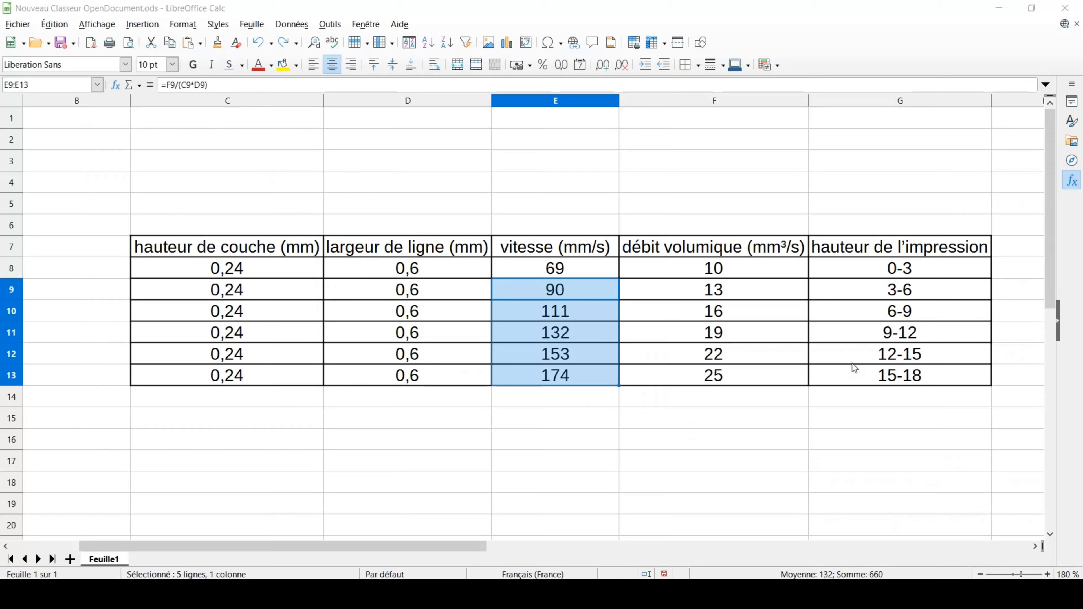
{"action": "key", "text": "alt+Tab"}
{"action": "left_click", "coordinate": [939, 477]}
{"action": "type", "text": "153"}
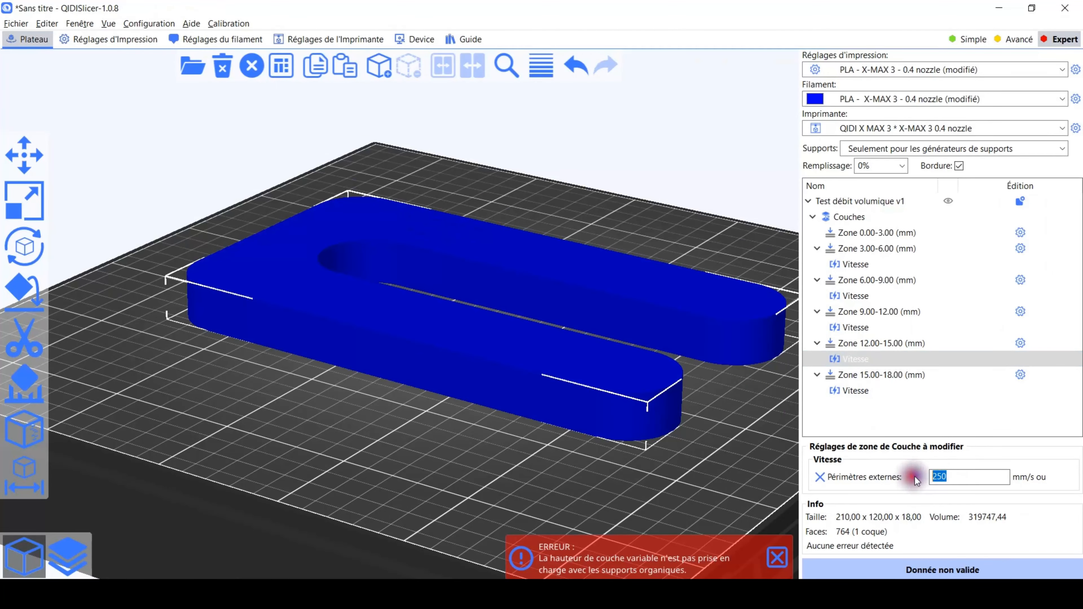
Set the 15–18 mm zone's external perimeter speed to 174 mm/s
{"action": "left_click", "coordinate": [853, 391]}
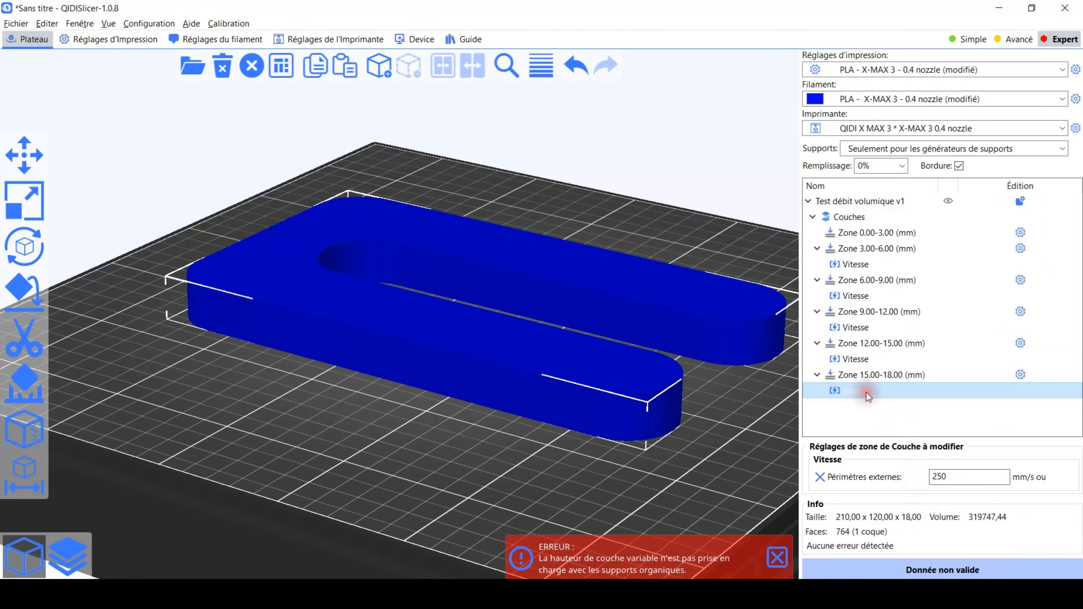
{"action": "left_click_drag", "start_coordinate": [963, 480], "coordinate": [925, 483]}
{"action": "type", "text": "174"}
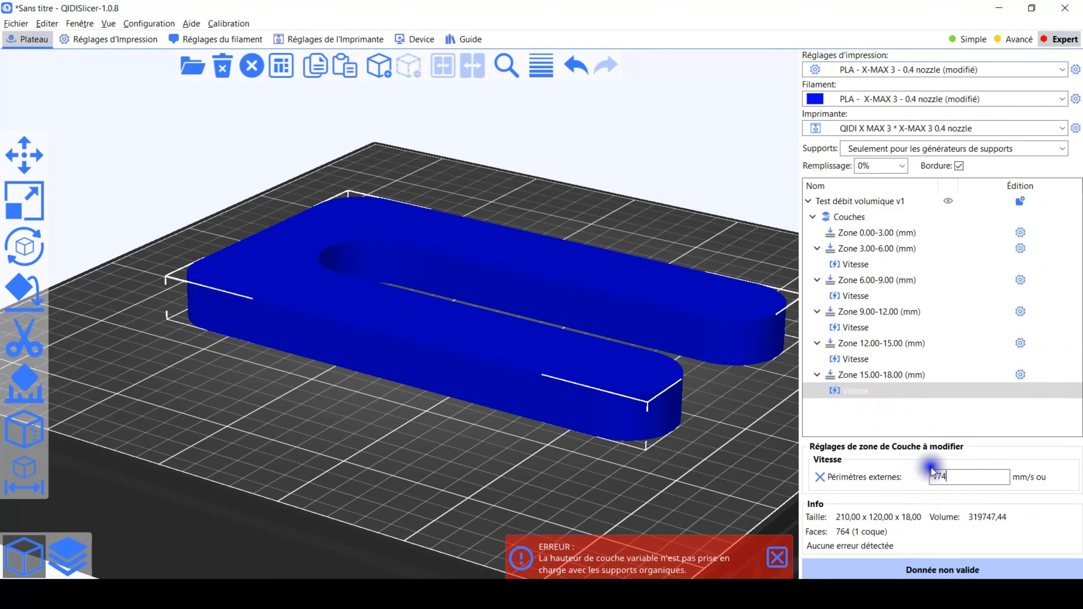
Review the external perimeter speed of each zone from 3–6 mm to 15–18 mm
{"action": "left_click", "coordinate": [860, 265]}
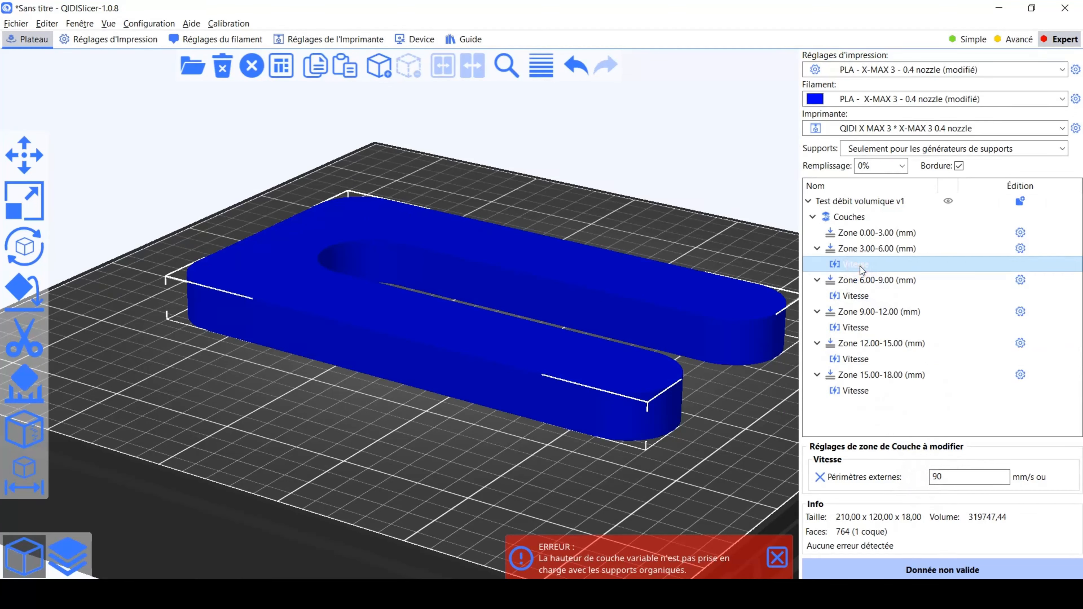
{"action": "left_click", "coordinate": [858, 295]}
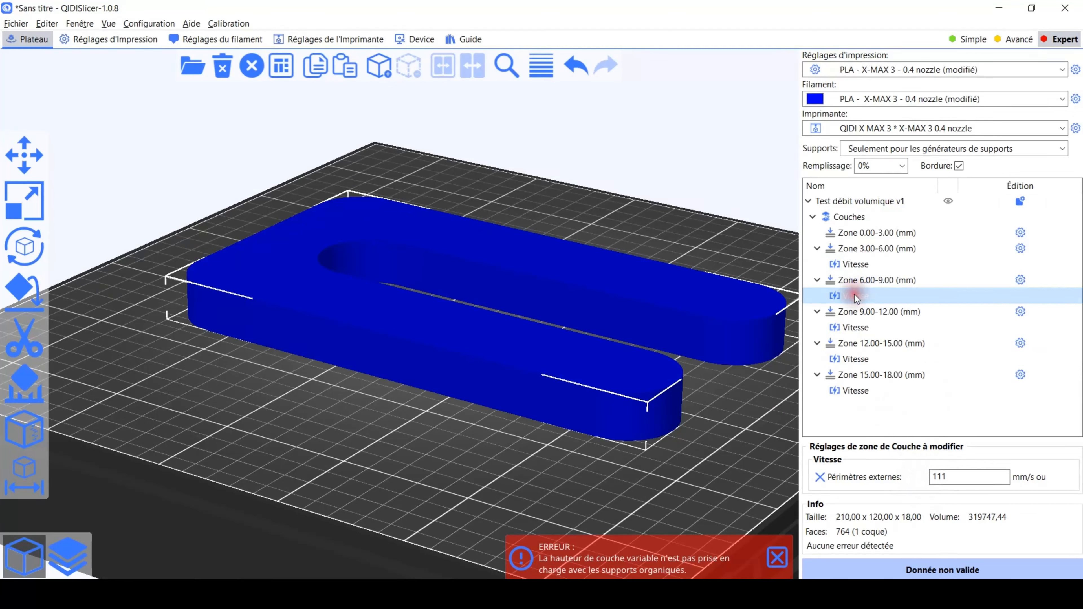
{"action": "left_click", "coordinate": [856, 328]}
{"action": "left_click", "coordinate": [858, 360]}
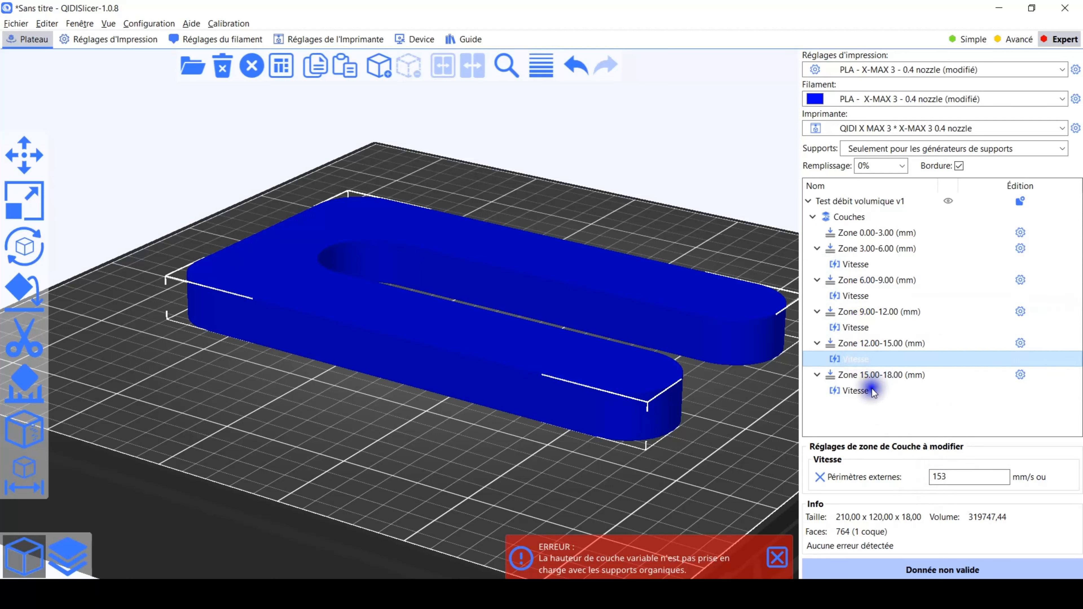
{"action": "left_click", "coordinate": [861, 392]}
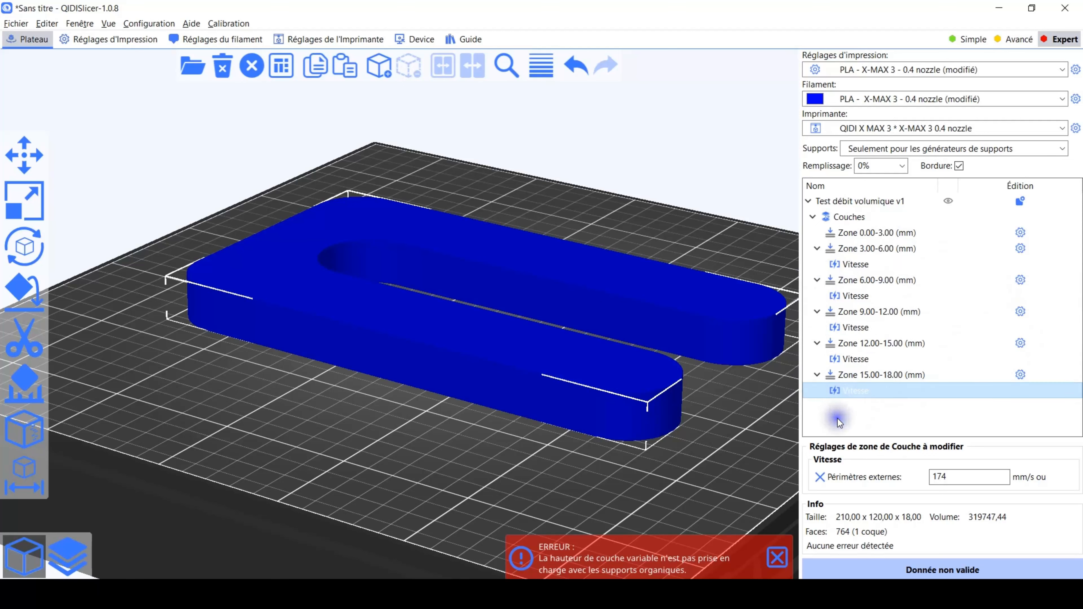
Set both the layer height and the first layer height to 0,24 mm in the print settings
{"action": "left_click", "coordinate": [110, 37]}
{"action": "left_click", "coordinate": [62, 76]}
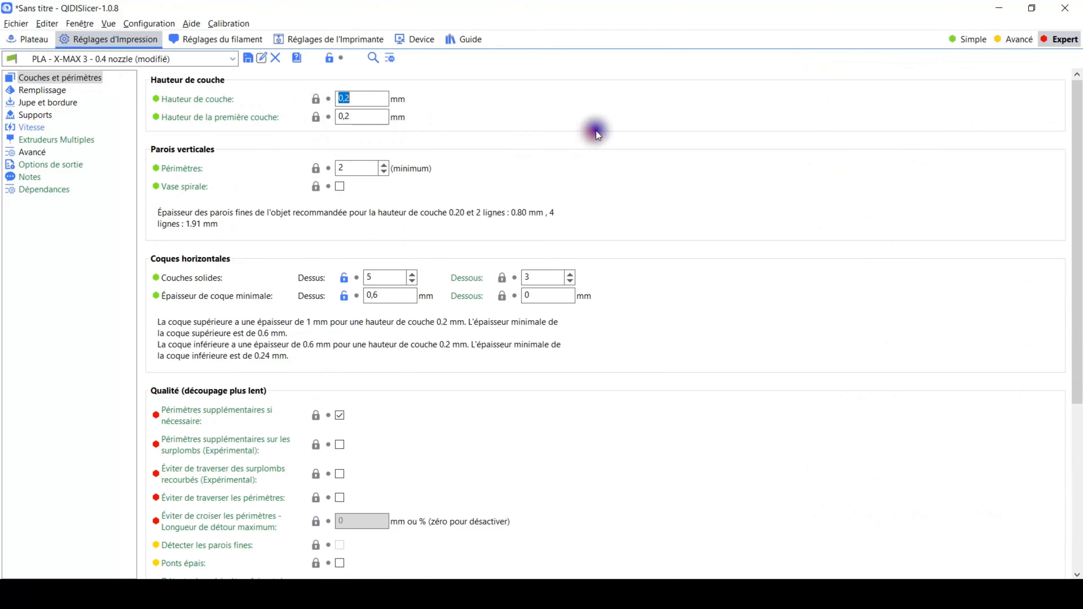
{"action": "left_click", "coordinate": [367, 99]}
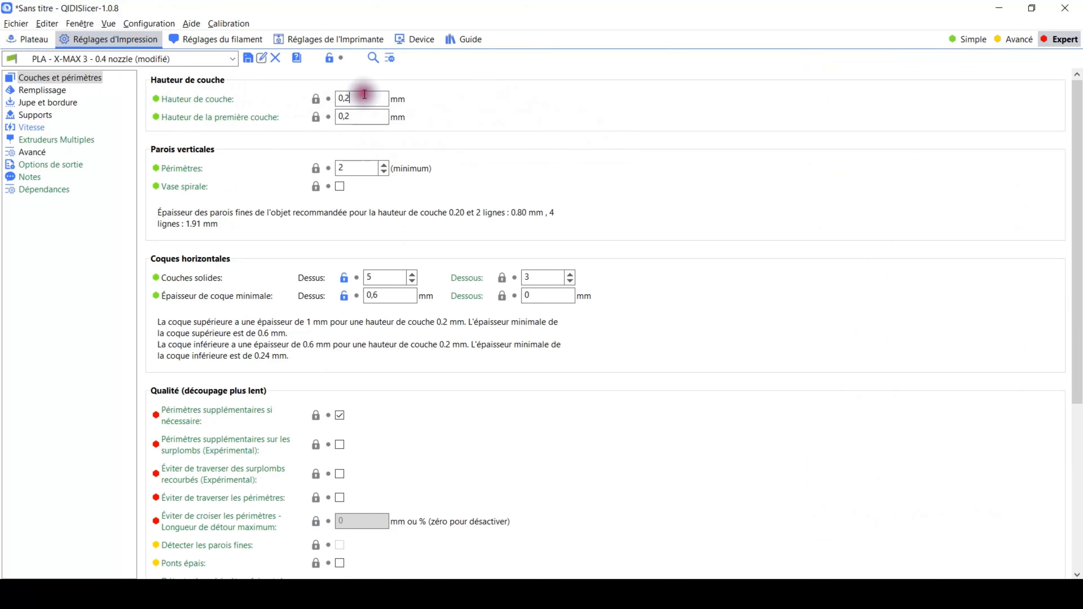
{"action": "type", "text": "4"}
{"action": "left_click", "coordinate": [367, 116]}
{"action": "type", "text": "4"}
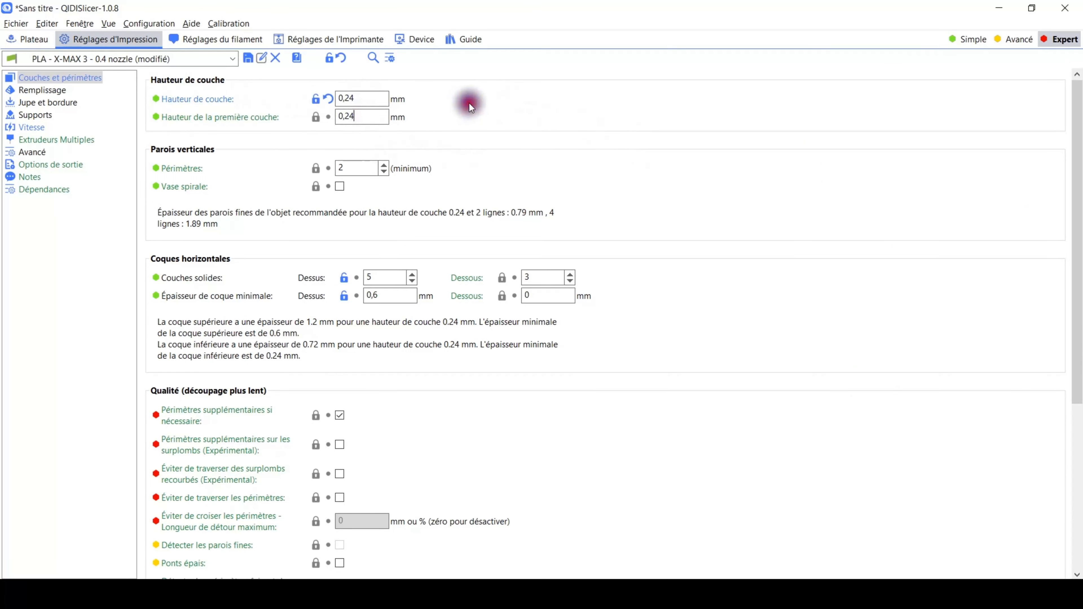
{"action": "left_click", "coordinate": [372, 101]}
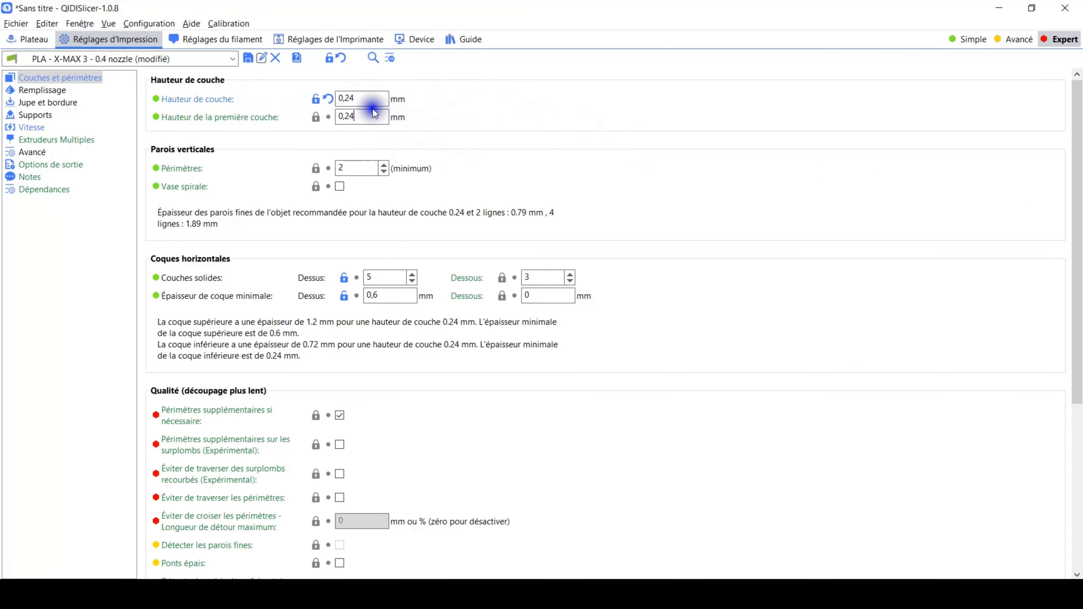
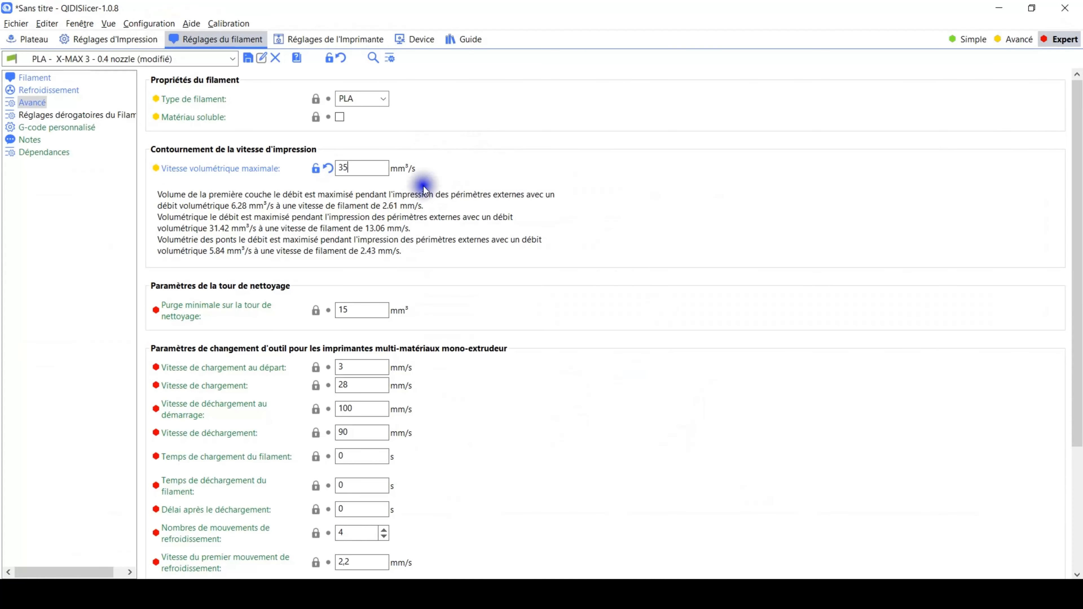
Review the remaining PLA filament settings: advanced options, retraction overrides, custom G-code, notes and dependencies
{"action": "left_click_drag", "start_coordinate": [1079, 156], "coordinate": [1074, 318]}
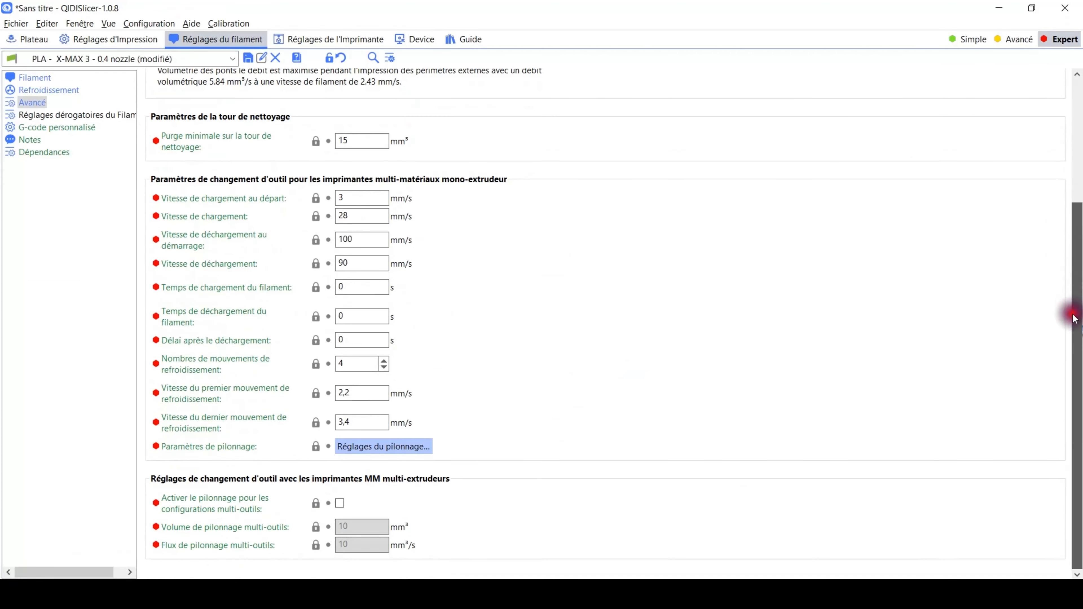
{"action": "left_click", "coordinate": [68, 115]}
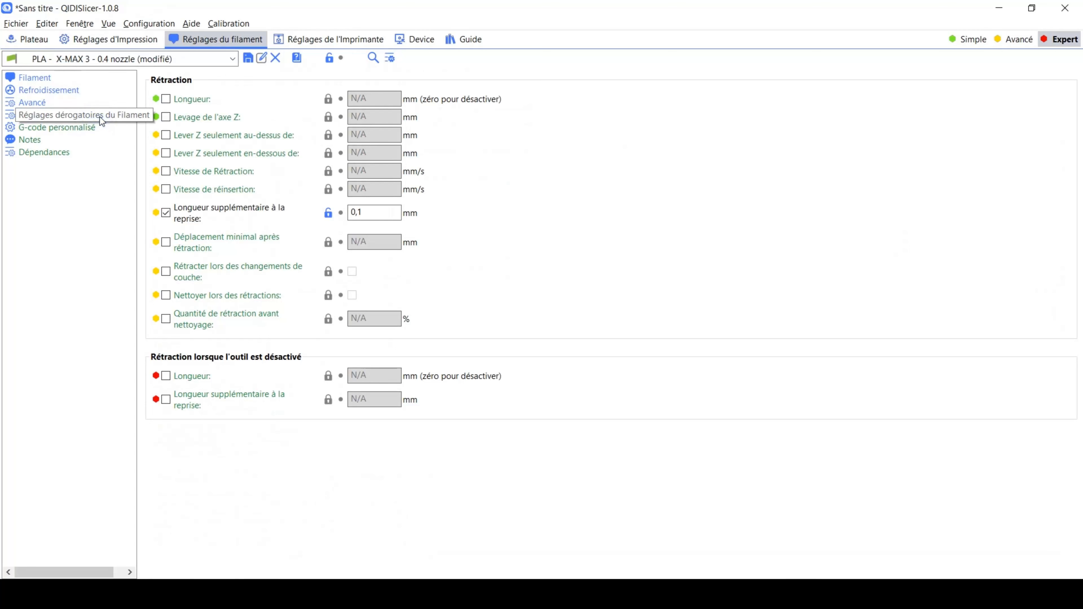
{"action": "left_click", "coordinate": [60, 128]}
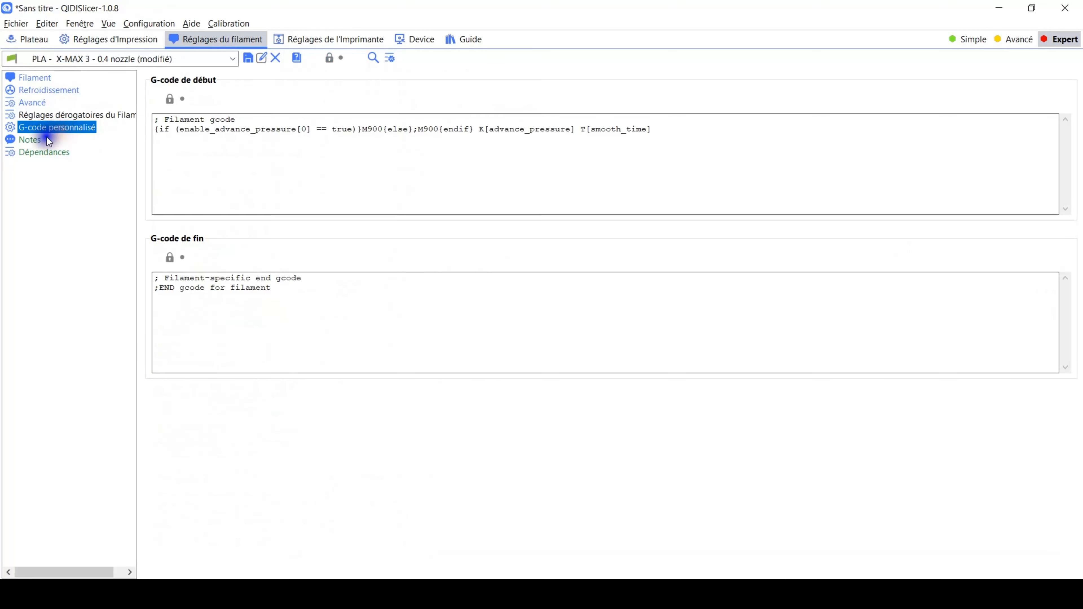
{"action": "left_click", "coordinate": [33, 143]}
{"action": "left_click", "coordinate": [32, 152]}
Review the printer settings, including the general options, custom G-code, machine limits, and Extruder 1's layer height limits and retraction
{"action": "left_click", "coordinate": [330, 40]}
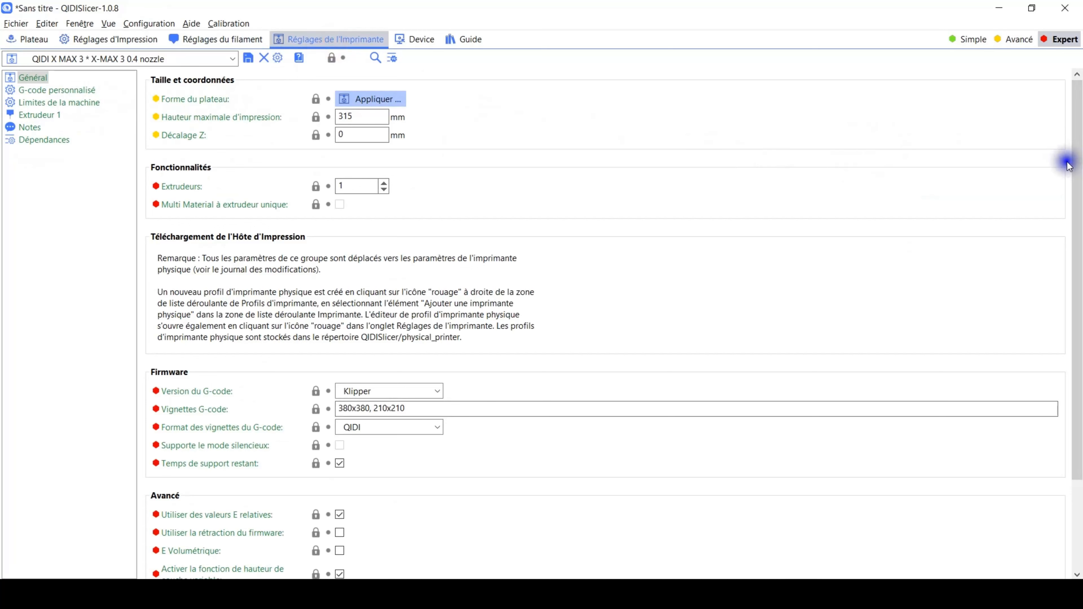
{"action": "left_click_drag", "start_coordinate": [1080, 159], "coordinate": [1080, 76]}
{"action": "left_click", "coordinate": [64, 90]}
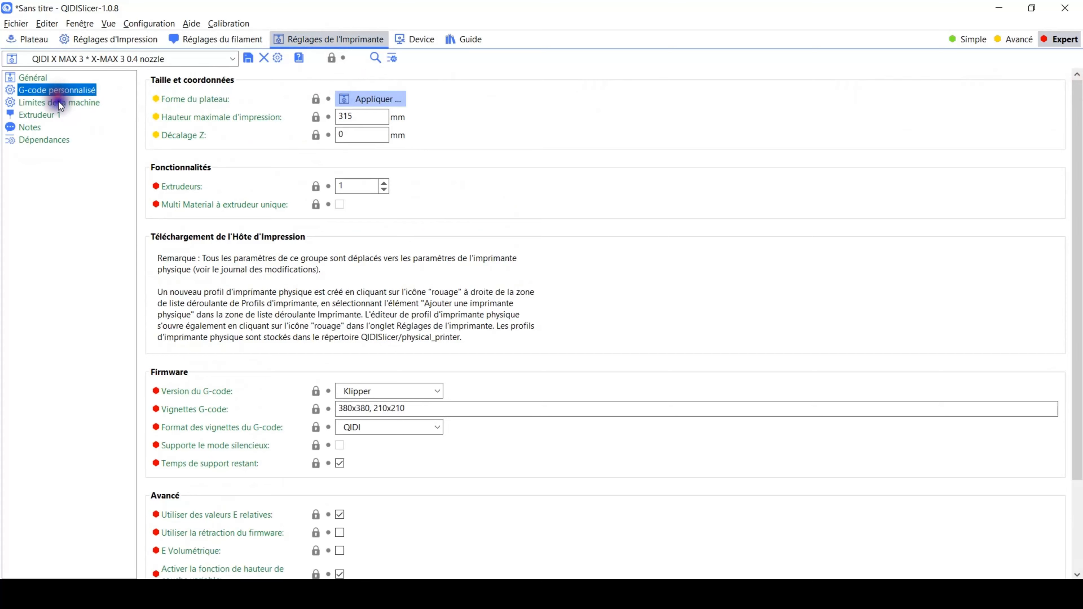
{"action": "left_click", "coordinate": [59, 103]}
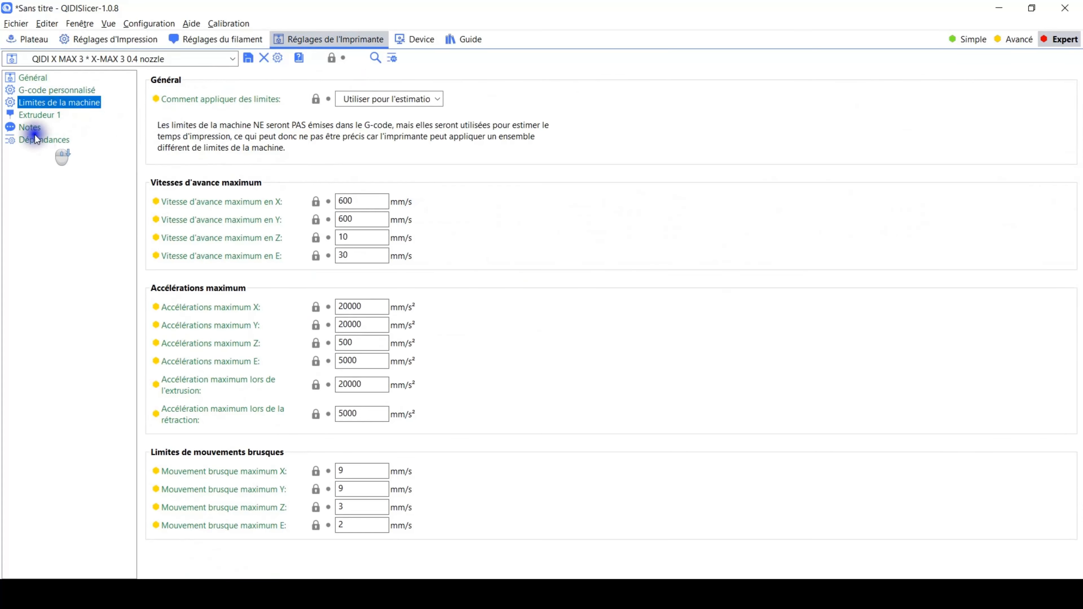
{"action": "left_click", "coordinate": [27, 115]}
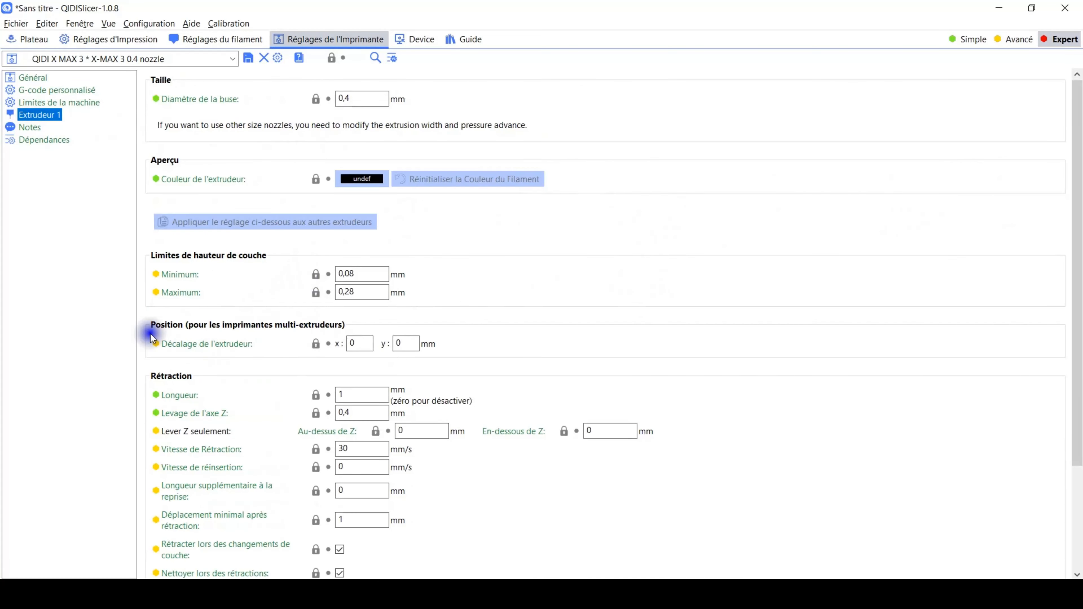
{"action": "left_click_drag", "start_coordinate": [1079, 133], "coordinate": [1078, 325]}
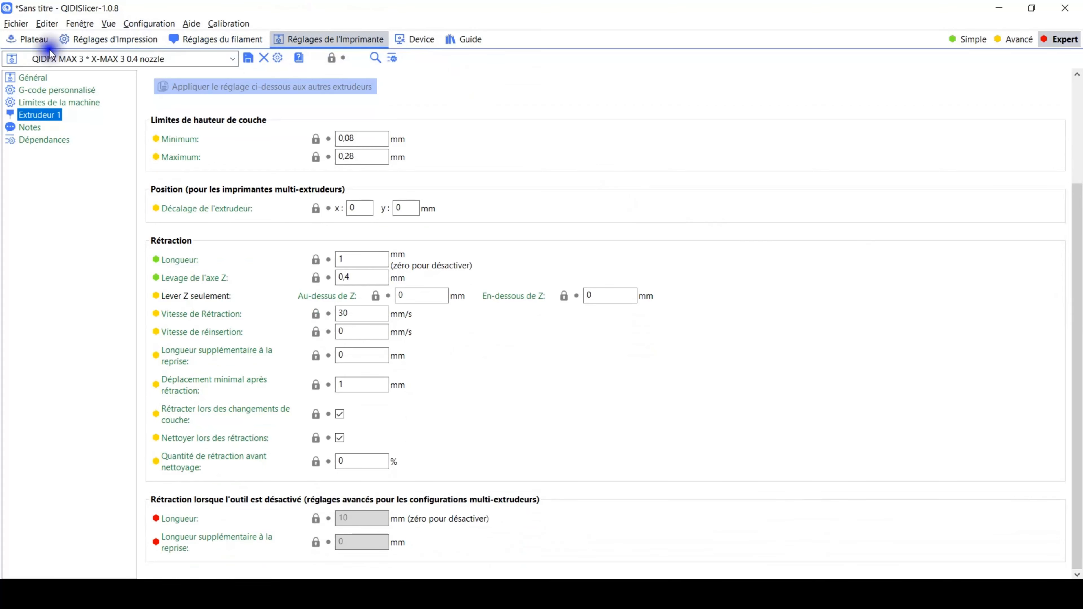
Slice the volumetric flow test model and colour its toolpath preview by feature type (Type d'élément)
{"action": "left_click", "coordinate": [26, 41]}
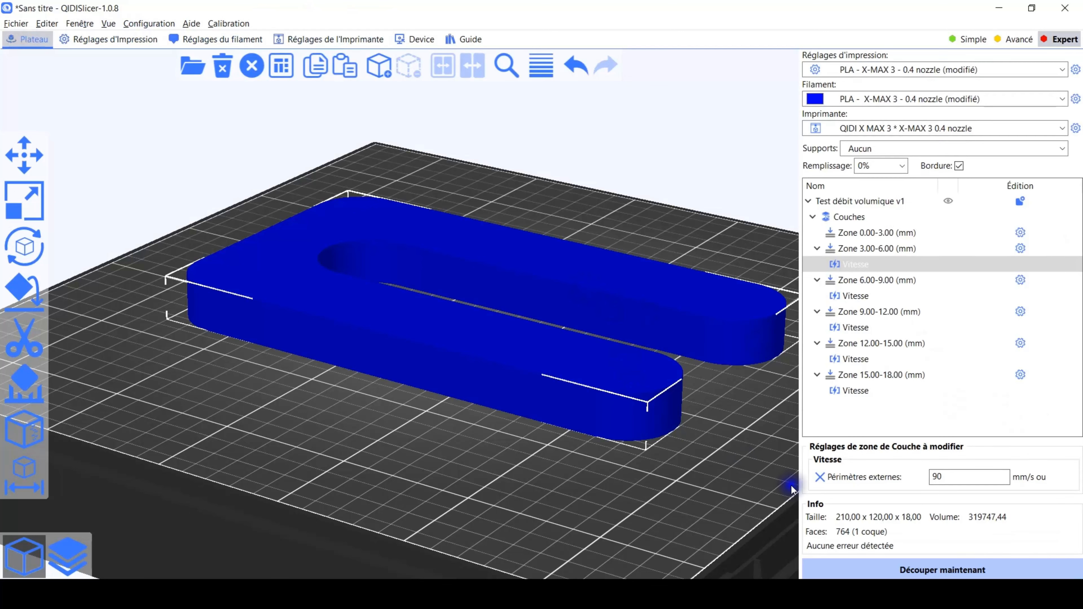
{"action": "left_click", "coordinate": [966, 573]}
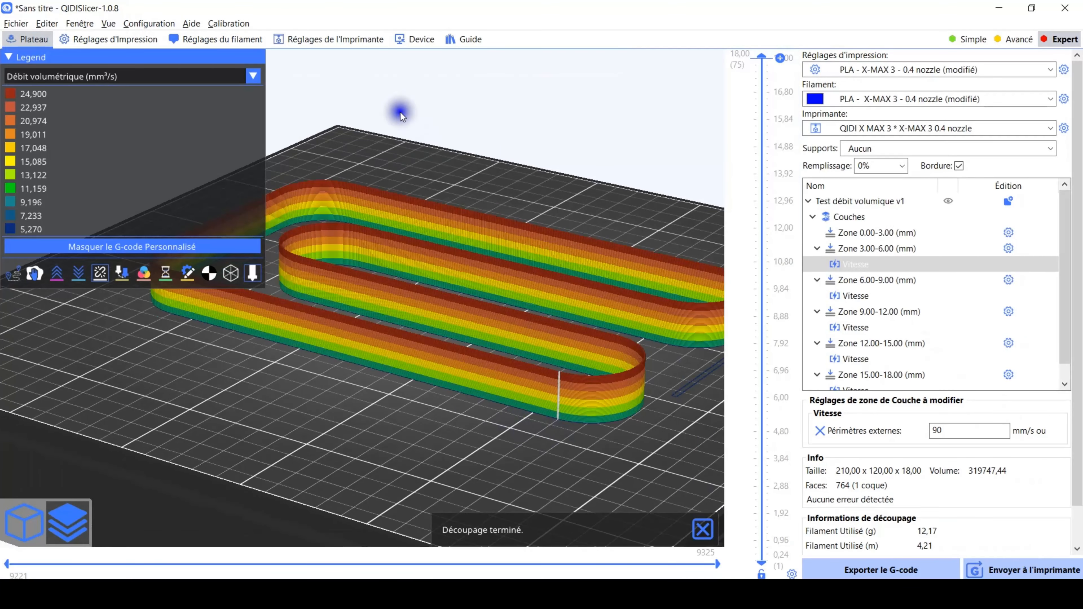
{"action": "left_click", "coordinate": [254, 76]}
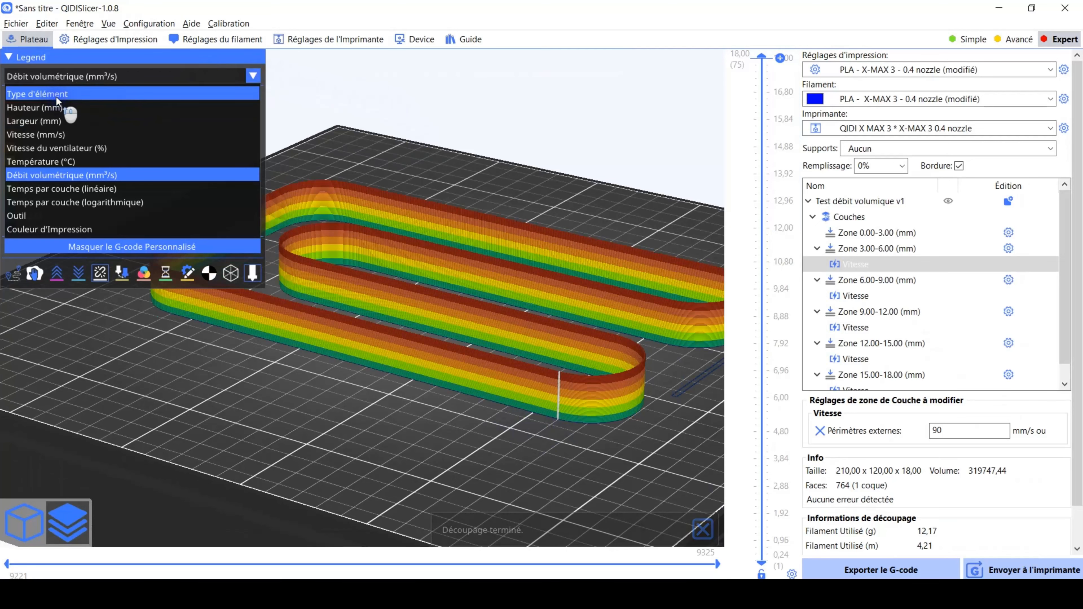
{"action": "left_click", "coordinate": [57, 98]}
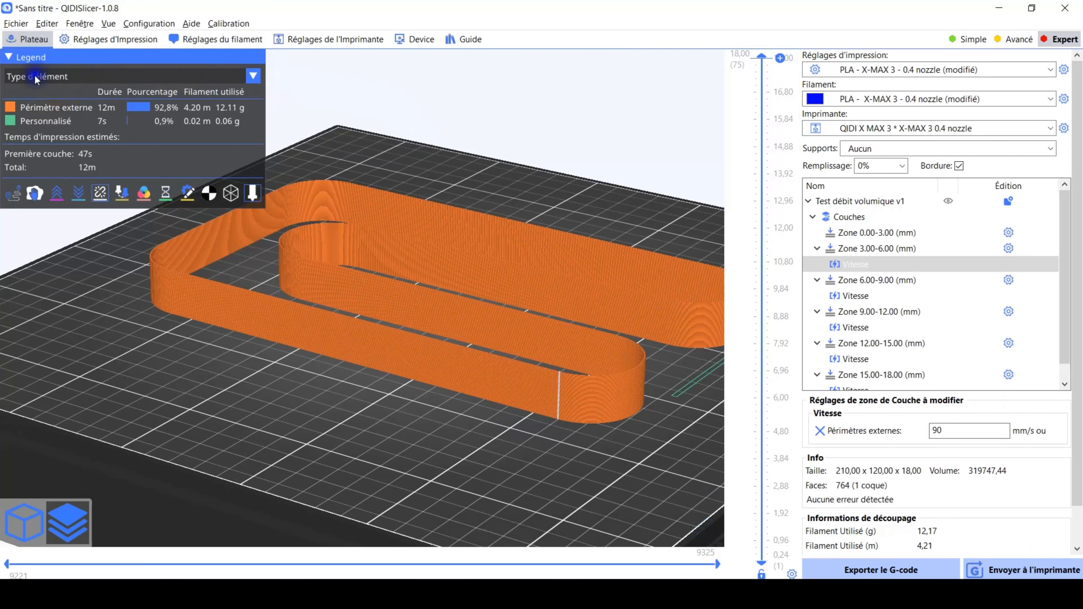
Examine the sliced model's single-wall toolpath together with its filament usage and estimated print time
{"action": "left_click_drag", "start_coordinate": [381, 406], "coordinate": [254, 413]}
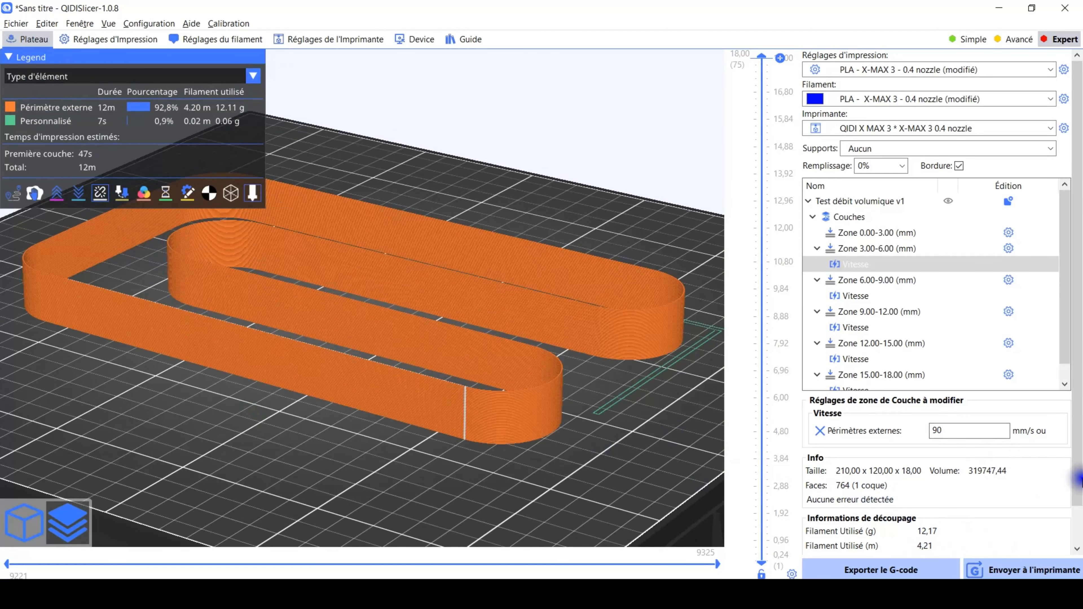
{"action": "scroll", "coordinate": [1079, 512], "scroll_direction": "down", "scroll_amount": 1}
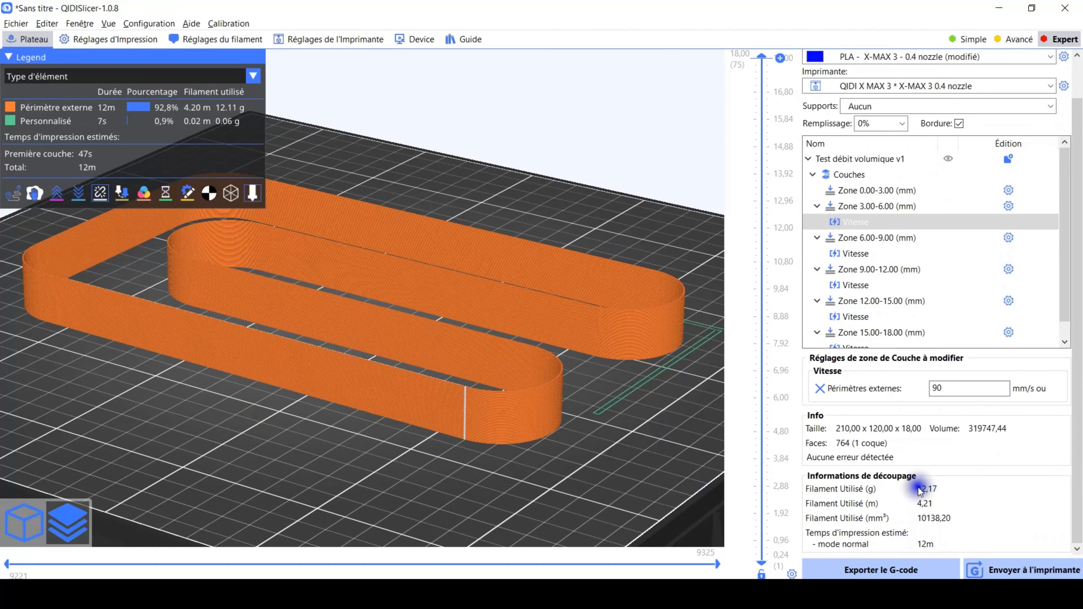
{"action": "scroll", "coordinate": [1028, 527], "scroll_direction": "down", "scroll_amount": 3}
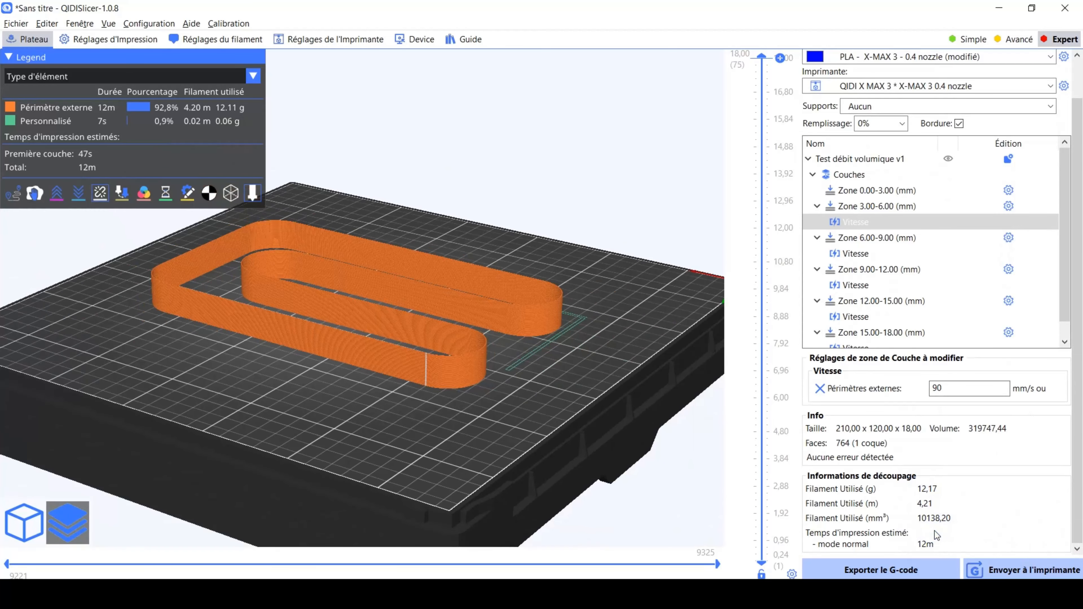
{"action": "left_click", "coordinate": [88, 170]}
{"action": "left_click_drag", "start_coordinate": [515, 406], "coordinate": [522, 408]}
{"action": "right_click_drag", "start_coordinate": [492, 417], "coordinate": [539, 443]}
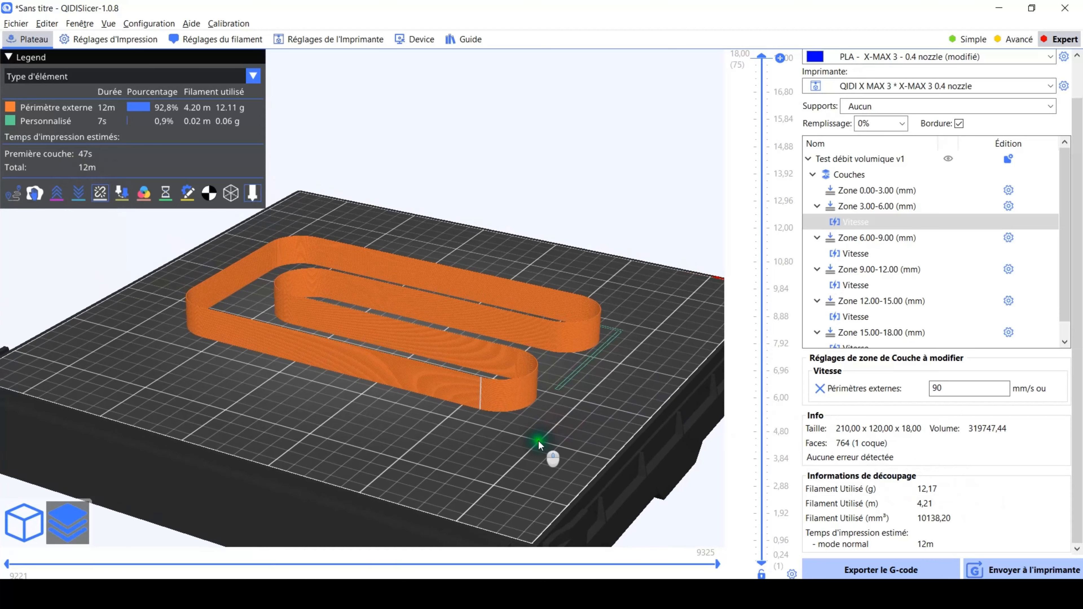
Colour the preview by speed (Vitesse) and compare the stacked bands with the 15–18 mm zone's external perimeter speed
{"action": "left_click", "coordinate": [253, 76]}
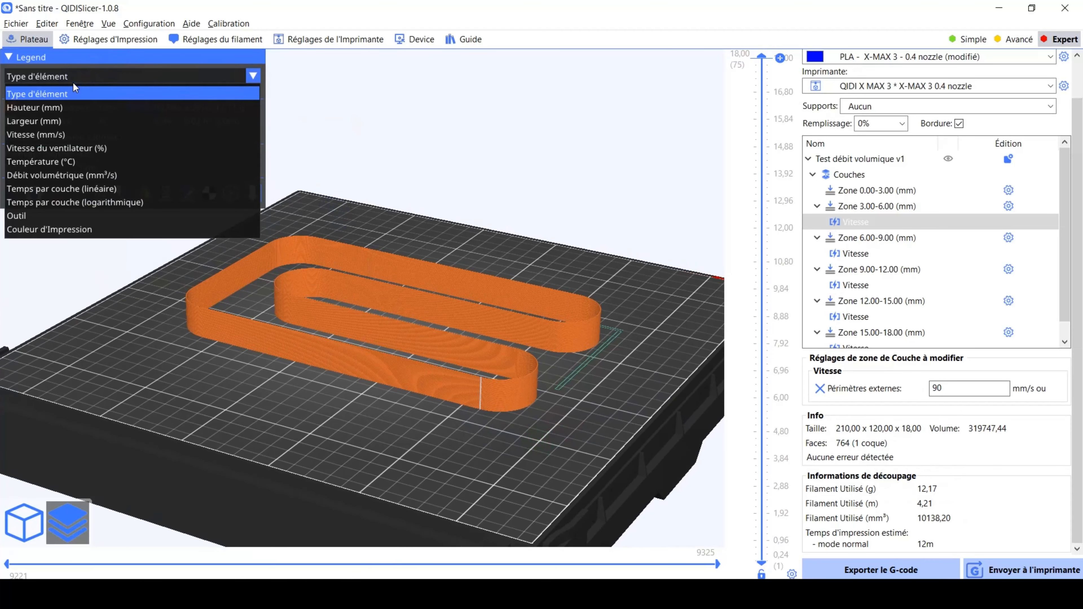
{"action": "left_click", "coordinate": [56, 135]}
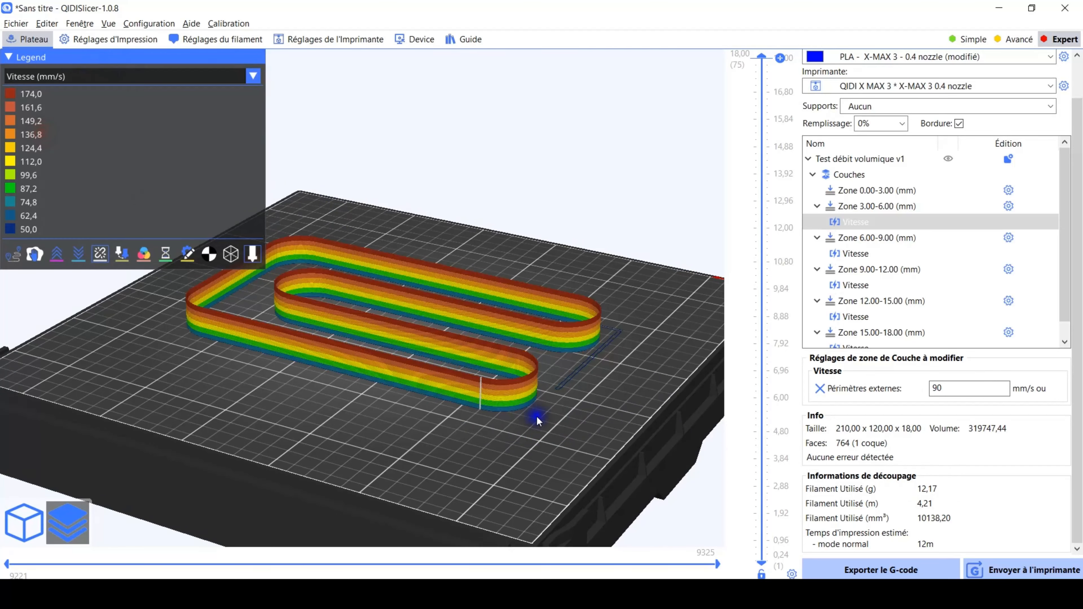
{"action": "scroll", "coordinate": [537, 421], "scroll_direction": "up", "scroll_amount": 8}
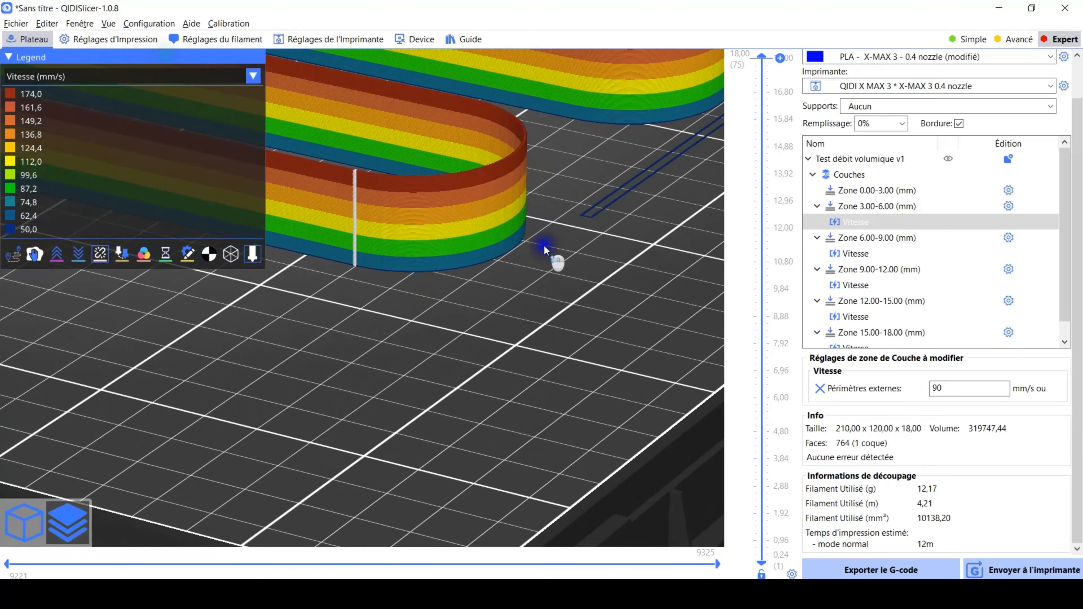
{"action": "scroll", "coordinate": [544, 250], "scroll_direction": "up", "scroll_amount": 7}
{"action": "right_click_drag", "start_coordinate": [586, 302], "coordinate": [523, 507]}
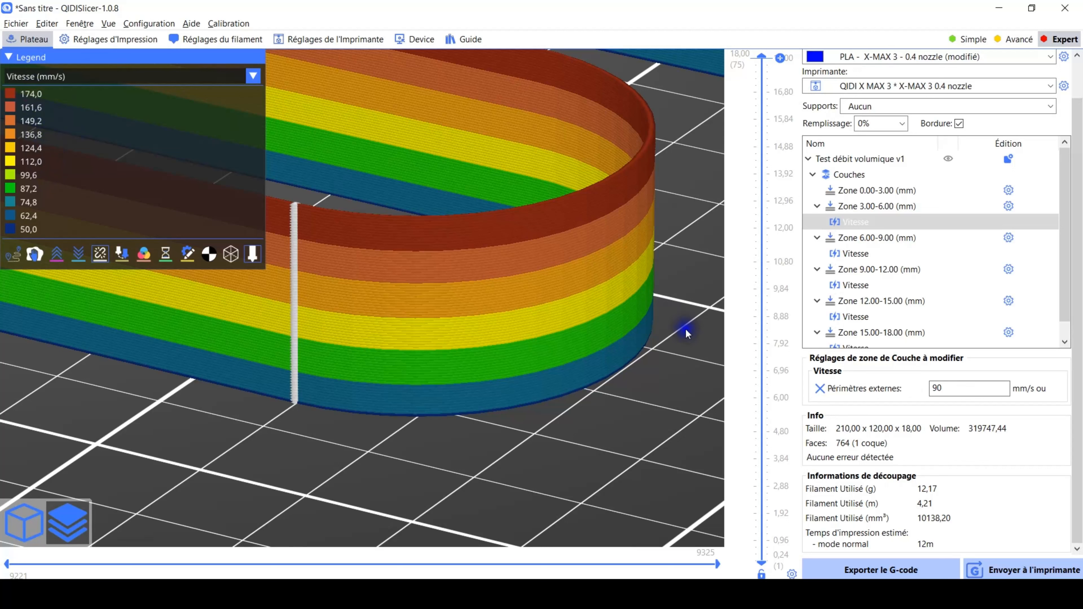
{"action": "left_click_drag", "start_coordinate": [1065, 288], "coordinate": [1064, 313]}
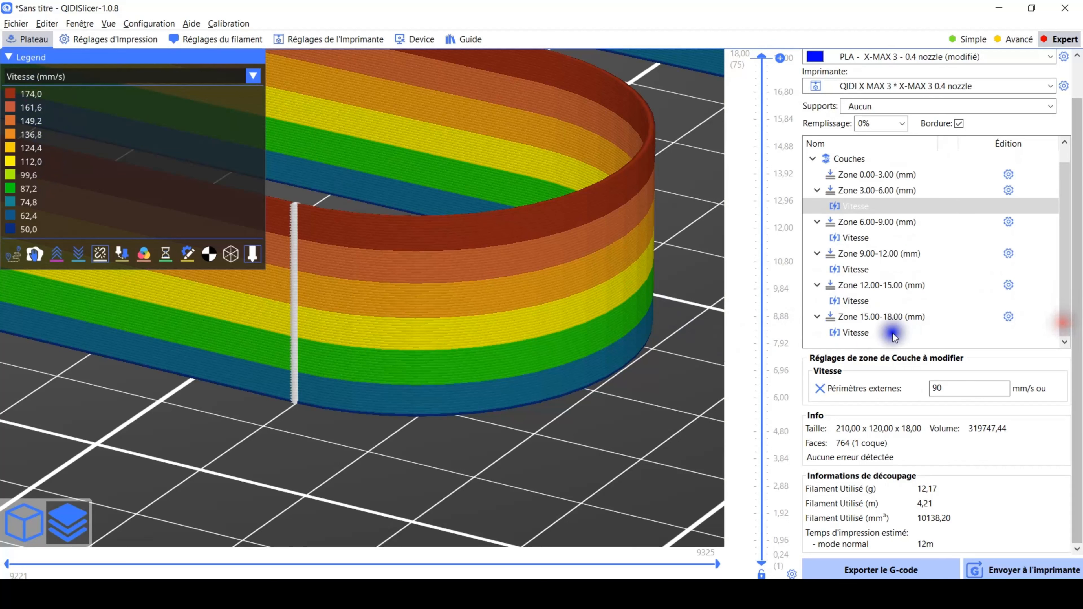
{"action": "left_click", "coordinate": [851, 332]}
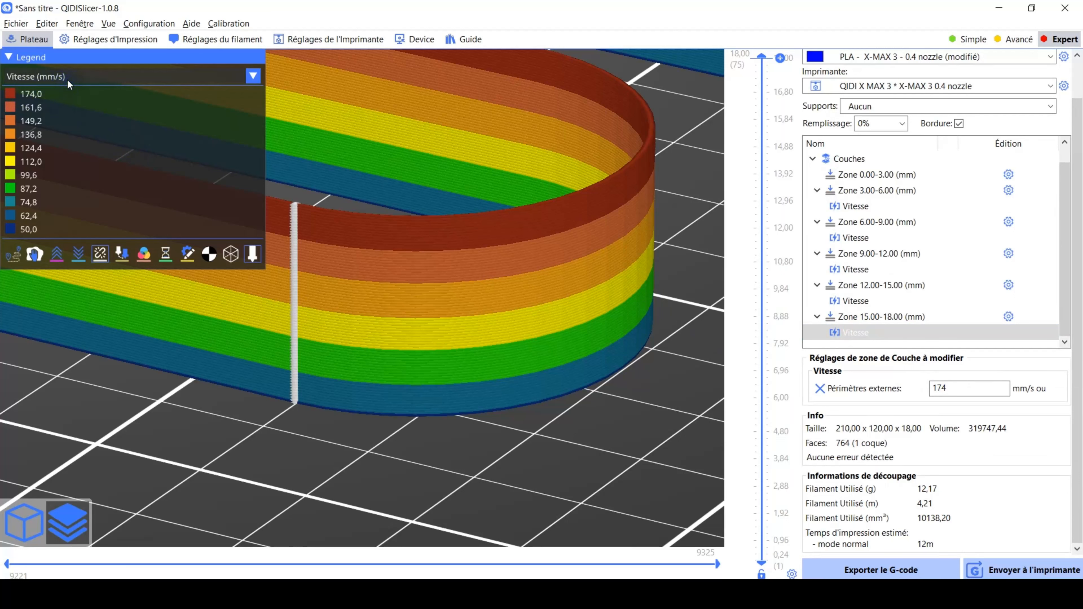
Check the fan speed preview (Vitesse du ventilateur) and switch the colouring to volumetric flow (Débit volumétrique)
{"action": "left_click", "coordinate": [253, 77]}
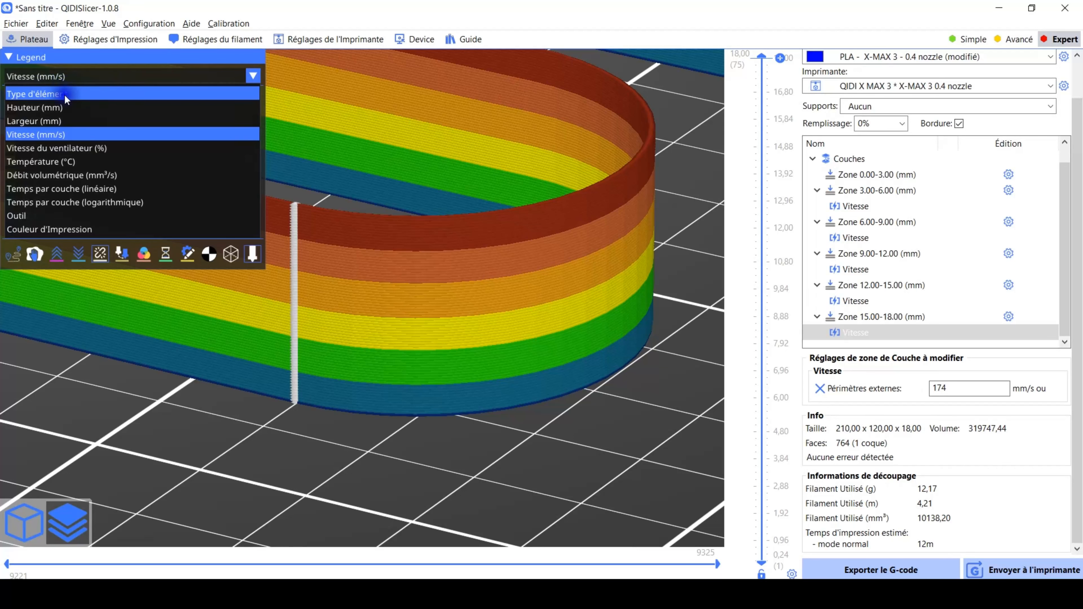
{"action": "left_click", "coordinate": [63, 150]}
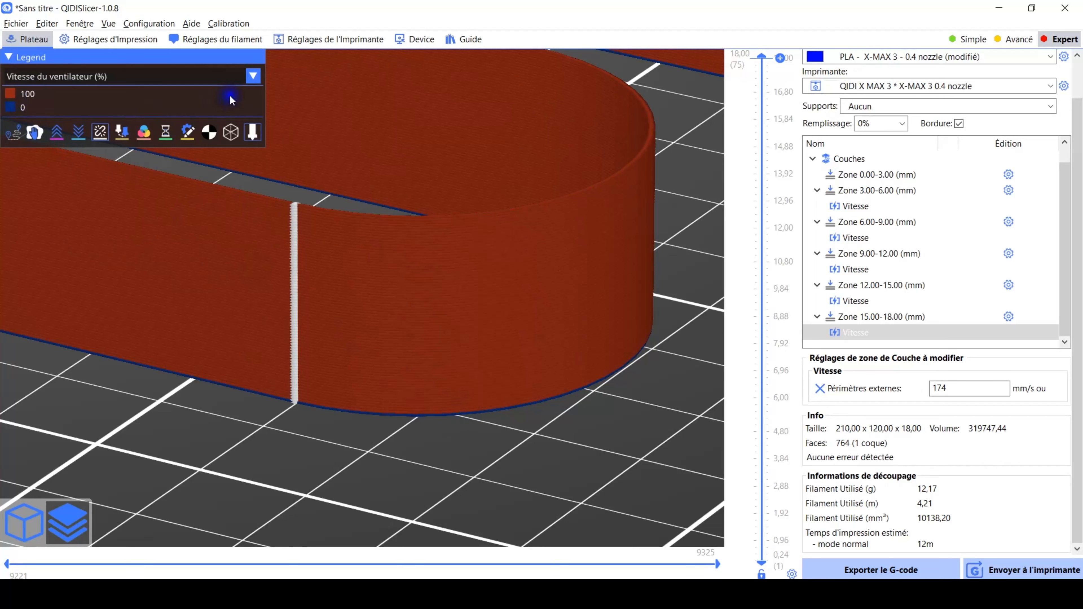
{"action": "left_click", "coordinate": [253, 75]}
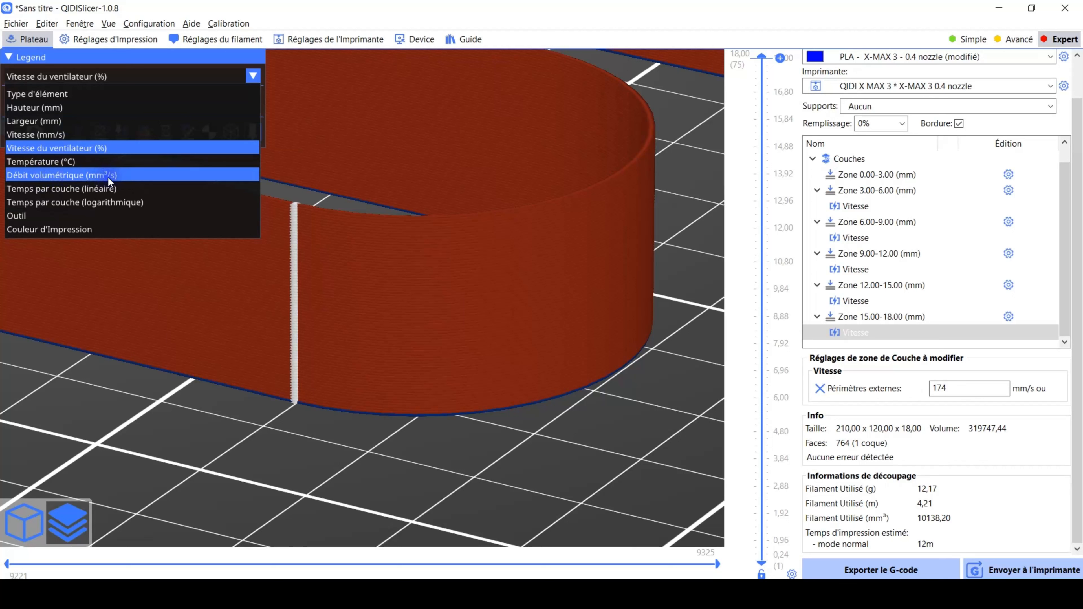
{"action": "left_click", "coordinate": [61, 175]}
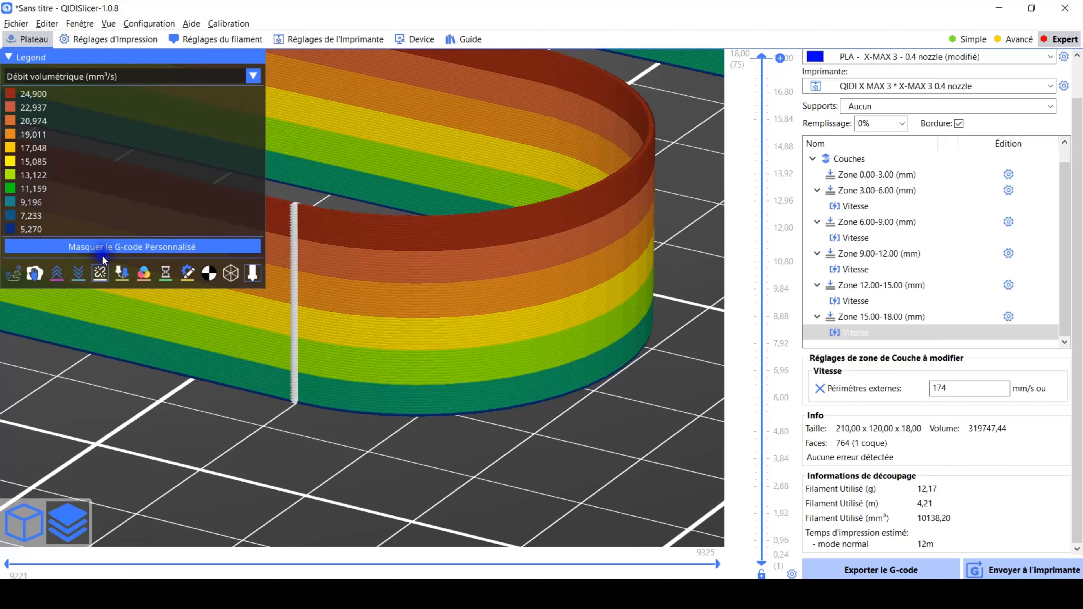
Switch to the Calc table to check the 0–3 mm zone's row, and return to QIDISlicer
{"action": "left_click", "coordinate": [535, 592]}
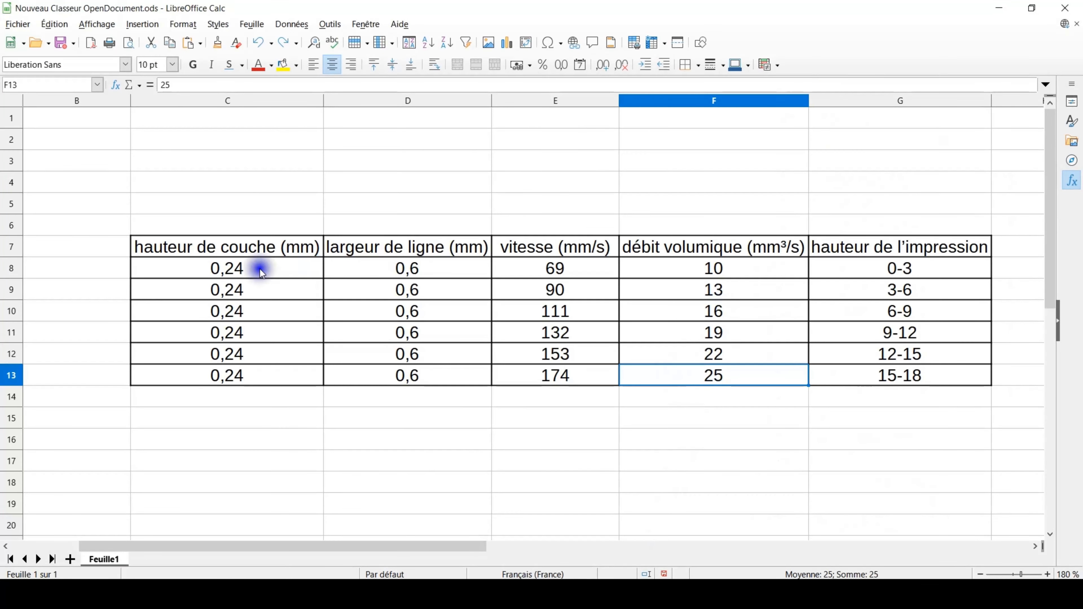
{"action": "left_click", "coordinate": [12, 268]}
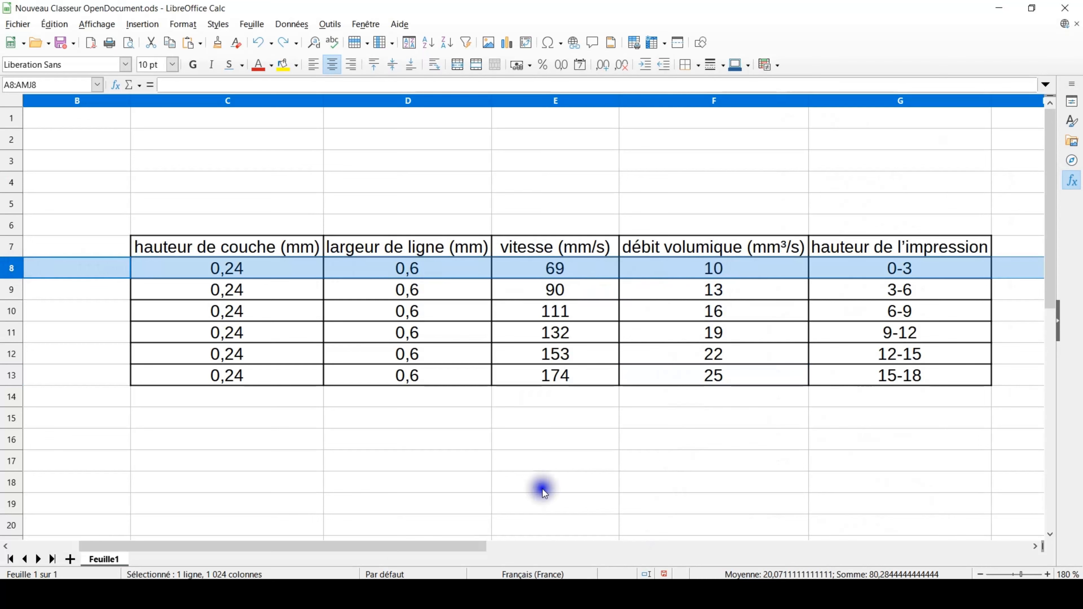
{"action": "key", "text": "alt+Tab"}
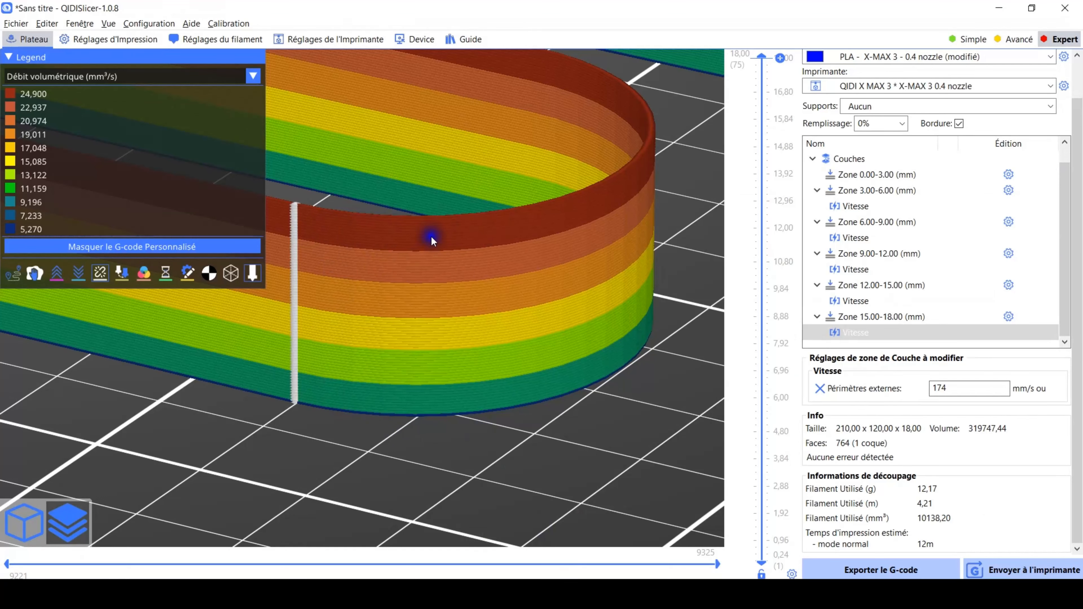
Examine the volumetric flow bands up close along the printed wall and around its rounded end
{"action": "scroll", "coordinate": [406, 227], "scroll_direction": "down", "scroll_amount": 10}
{"action": "left_click_drag", "start_coordinate": [502, 281], "coordinate": [405, 276]}
{"action": "left_click_drag", "start_coordinate": [564, 293], "coordinate": [432, 406]}
{"action": "scroll", "coordinate": [593, 435], "scroll_direction": "up", "scroll_amount": 10}
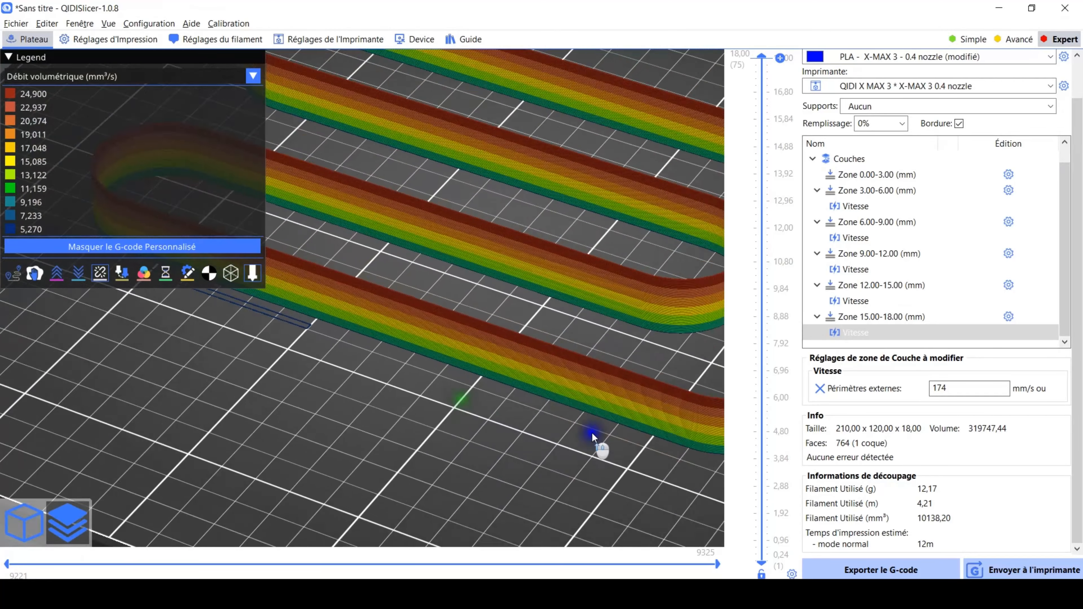
{"action": "middle_click_drag", "start_coordinate": [540, 461], "coordinate": [56, 312]}
{"action": "scroll", "coordinate": [519, 409], "scroll_direction": "up", "scroll_amount": 3}
{"action": "left_click_drag", "start_coordinate": [519, 413], "coordinate": [476, 437]}
{"action": "left_click_drag", "start_coordinate": [591, 405], "coordinate": [480, 395]}
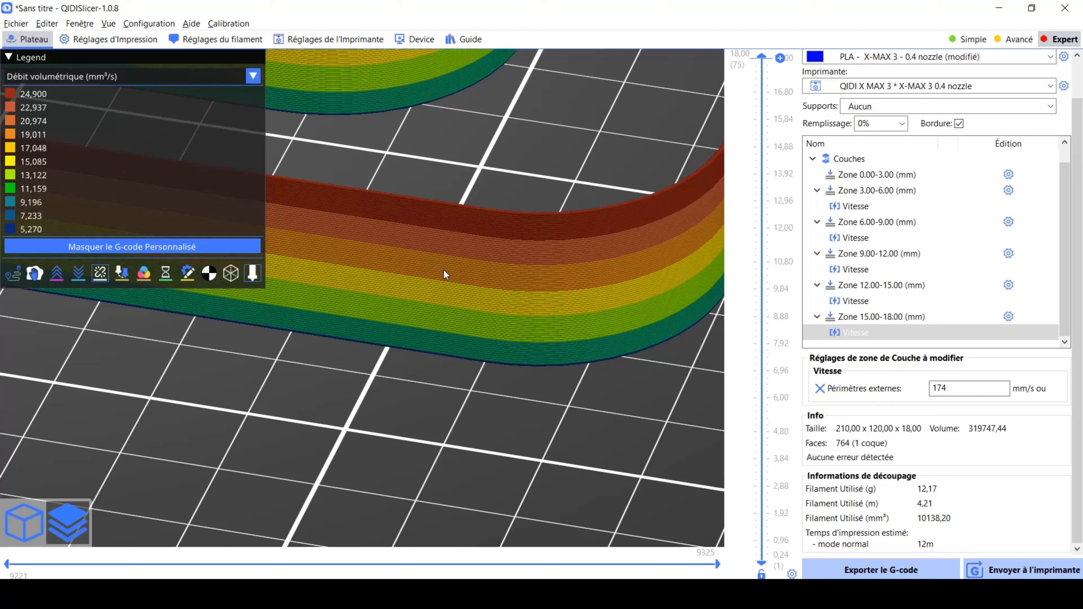
{"action": "left_click", "coordinate": [476, 286]}
{"action": "left_click", "coordinate": [401, 278]}
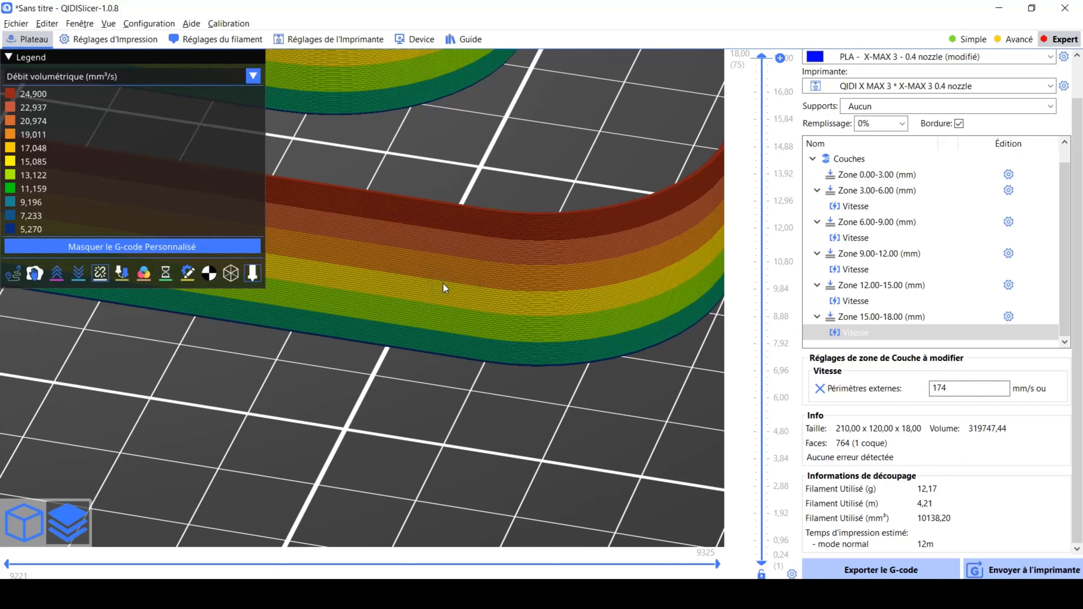